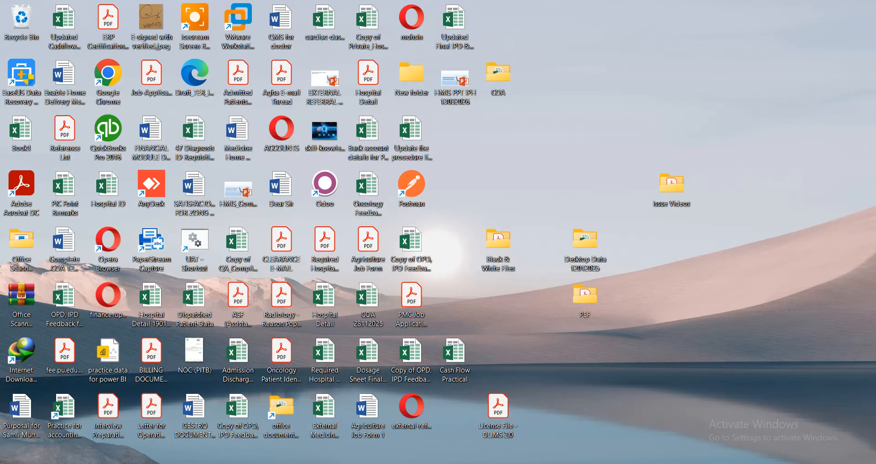
Switch to the Book1 workbook in Excel and open Sheet1 with the chart of accounts.
key("alt+Tab")
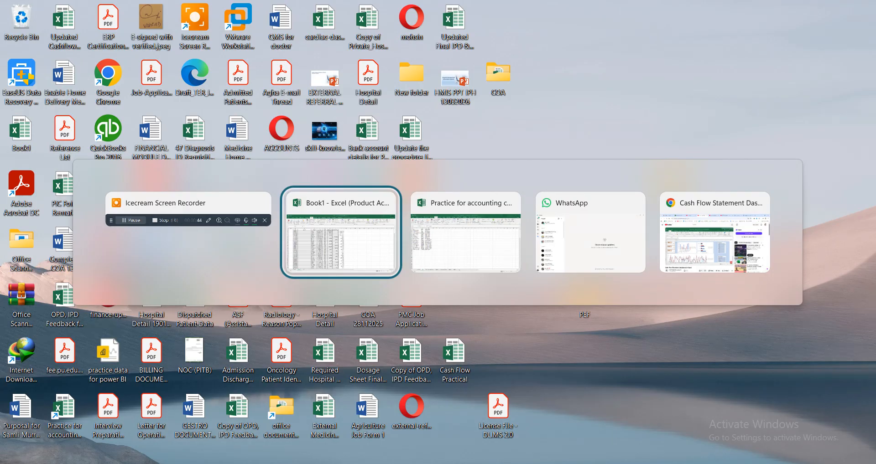
key("alt+Left")
key("alt+Right")
key("alt+Tab")
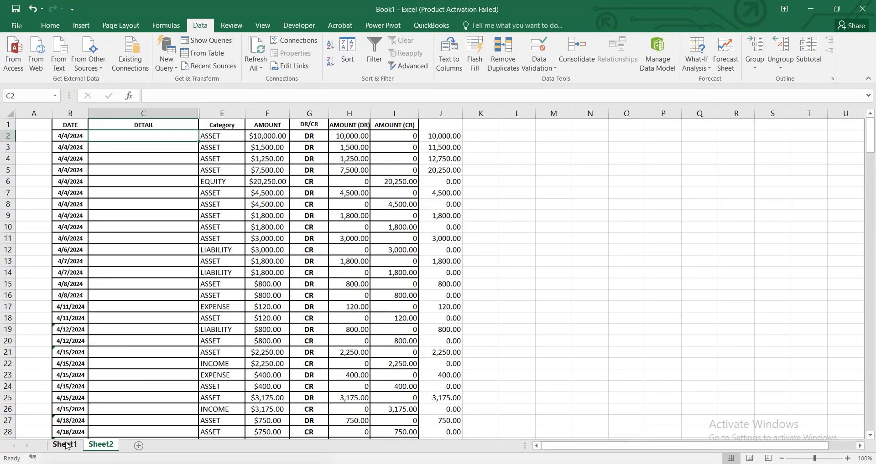
left_click(64, 445)
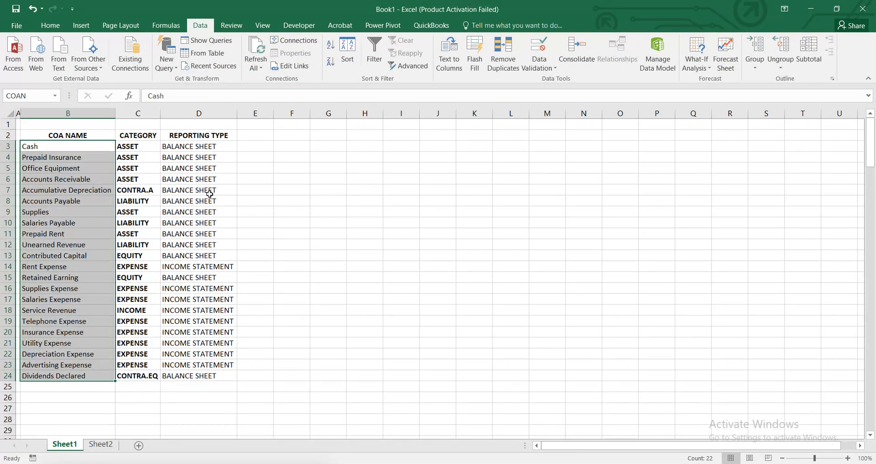
Examine the account names in the COA NAME column of Sheet1.
left_click(84, 191)
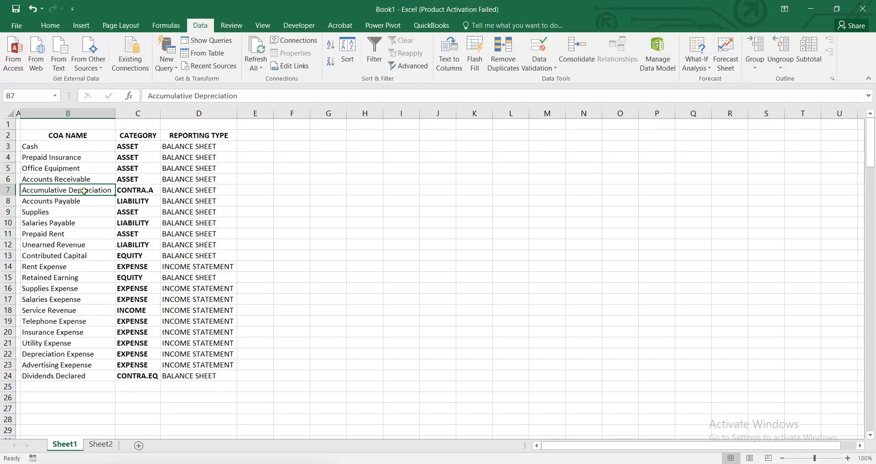
left_click(66, 148)
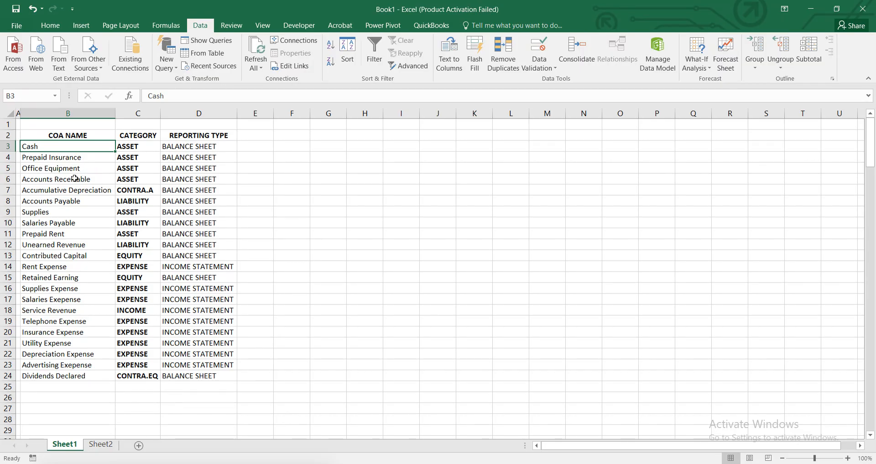
left_click(55, 209)
key("Up")
key("Up")
key("Up")
key("Up")
key("Up")
key("Up")
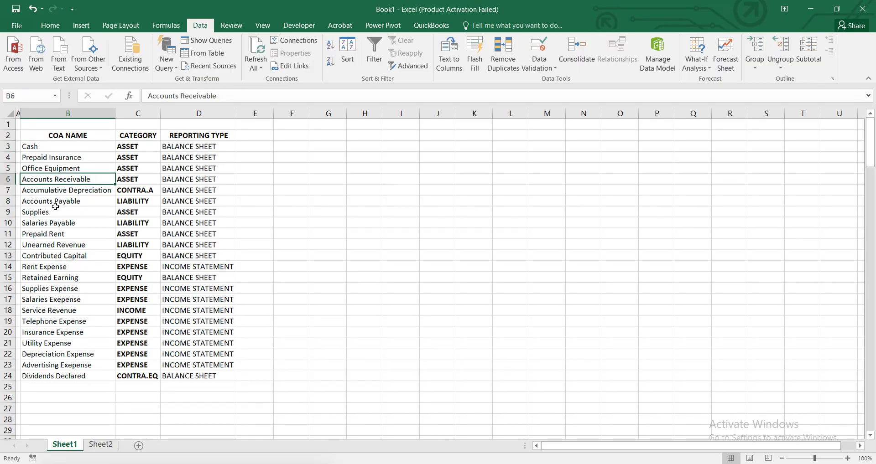
key("Down")
key("Down")
key("Down")
key("Down")
key("Down")
key("Down")
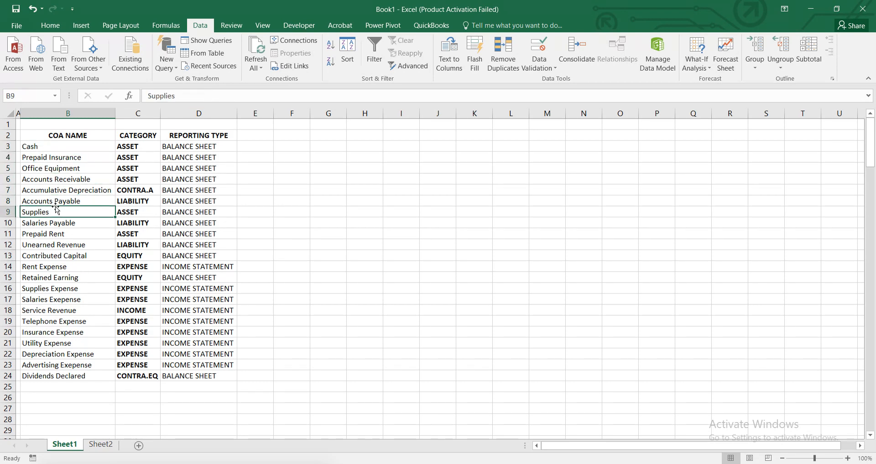
left_click(281, 141)
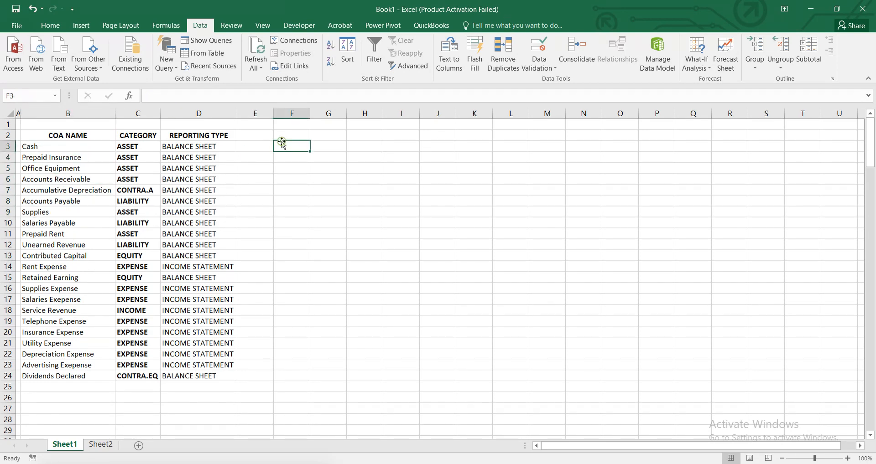
left_click(259, 136)
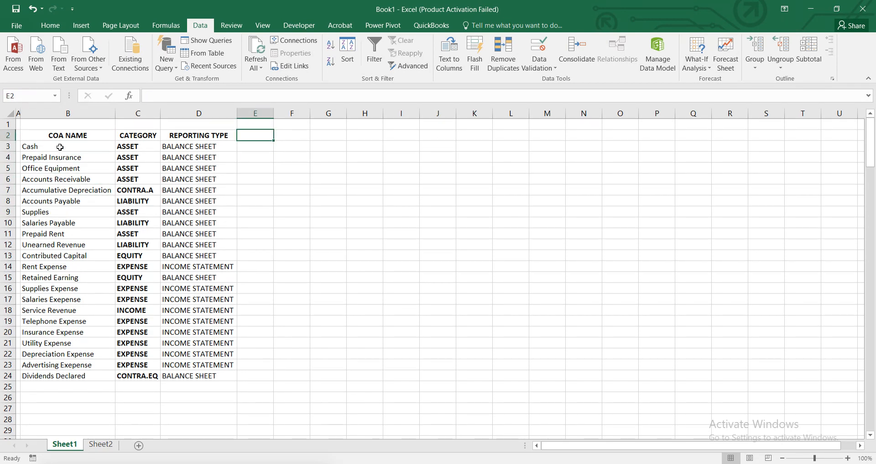
Copy all the account names in the COA NAME column, from Cash in B3 to Dividends Declared in B24.
left_click(60, 146)
key("shift+Down")
key("shift+Down")
key("shift+Down")
key("shift+Down")
key("shift+Down")
key("shift+Down")
key("shift+Down")
key("shift+Down")
key("shift+Down")
key("shift+Down")
key("shift+Down")
key("shift+Down")
key("shift+Down")
key("shift+Down")
key("shift+Down")
key("shift+Down")
key("shift+Down")
key("shift+Down")
key("shift+Down")
key("shift+Down")
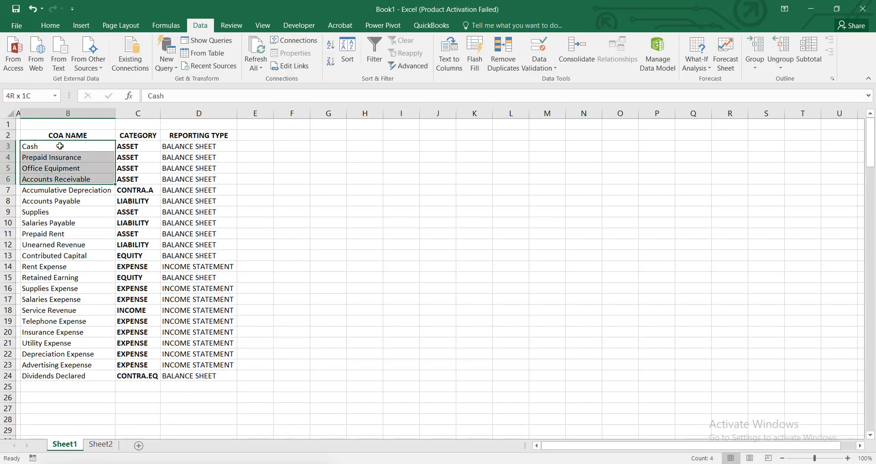
key("shift+Up")
key("shift+Up")
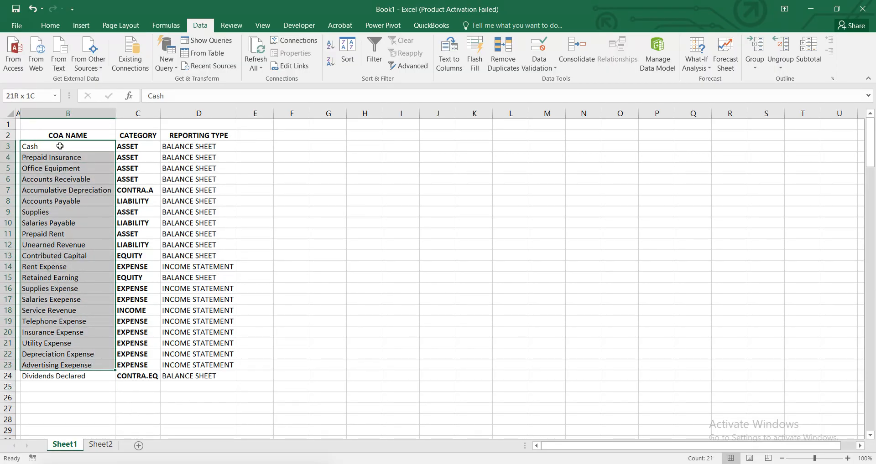
key("shift+Down")
key("ctrl+c")
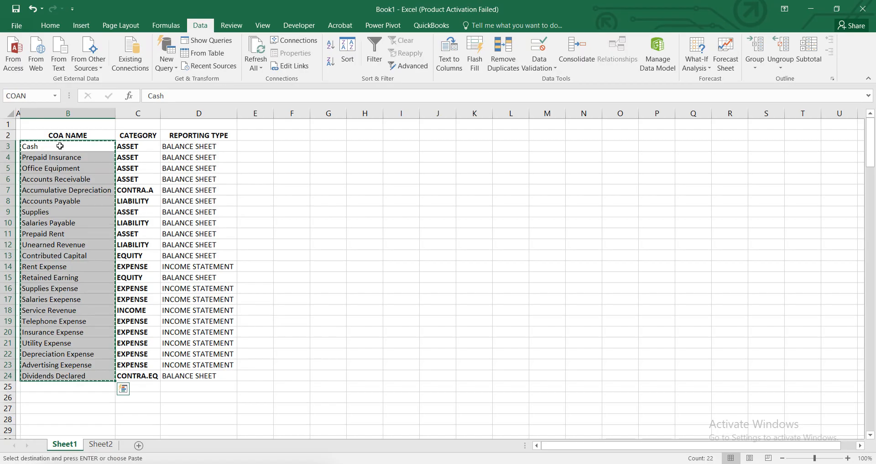
Paste the copied account names into column F, starting at F3.
key("Right")
key("Right")
key("Right")
key("Right")
key("Left")
key("Left")
key("Left")
key("Left")
key("Left")
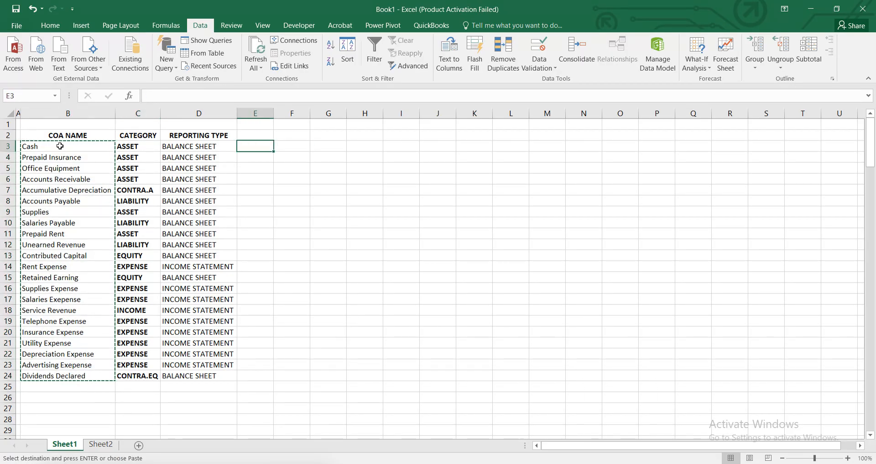
key("Right")
key("Right")
key("Right")
key("Right")
key("Right")
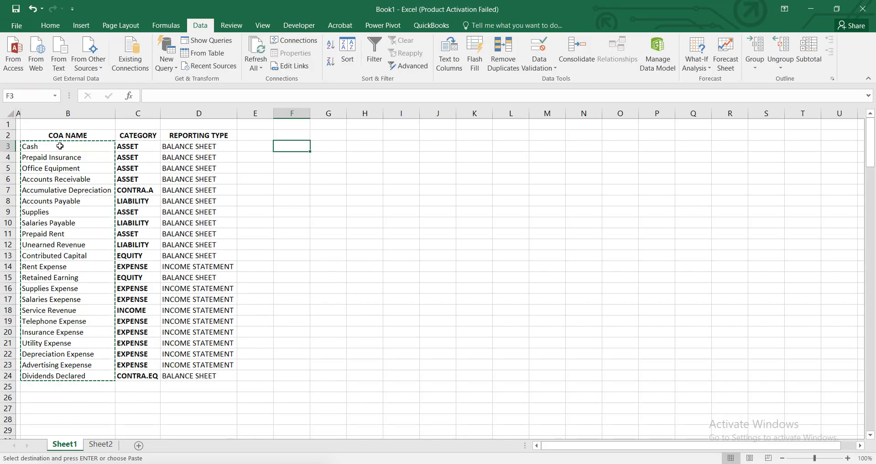
key("ctrl+v")
Enter the test values 000., 122 and 122455 in cells F25 to F27, directly below the pasted account names.
key("Down")
key("Down")
key("Down")
key("Down")
key("Down")
key("Down")
key("Down")
key("Down")
key("Down")
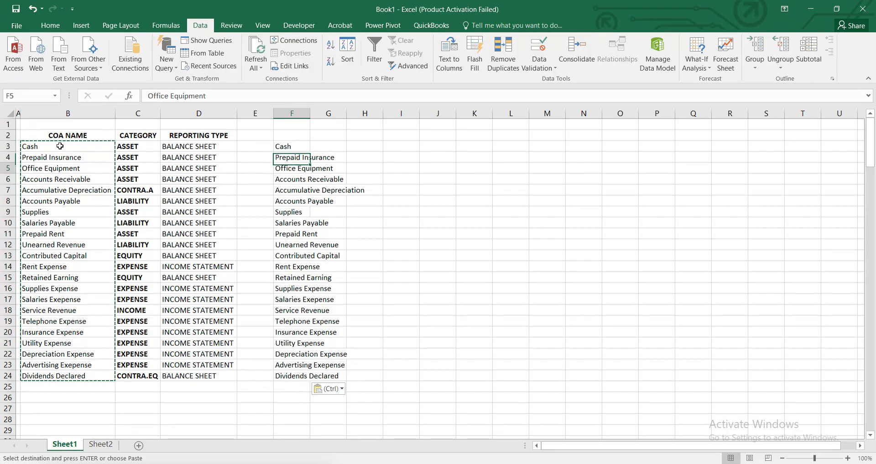
key("Down")
key("Down")
key("Down")
key("Down")
key("Down")
key("Down")
key("Down")
key("Down")
key("Down")
key("Down")
key("Down")
key("Down")
key("Down")
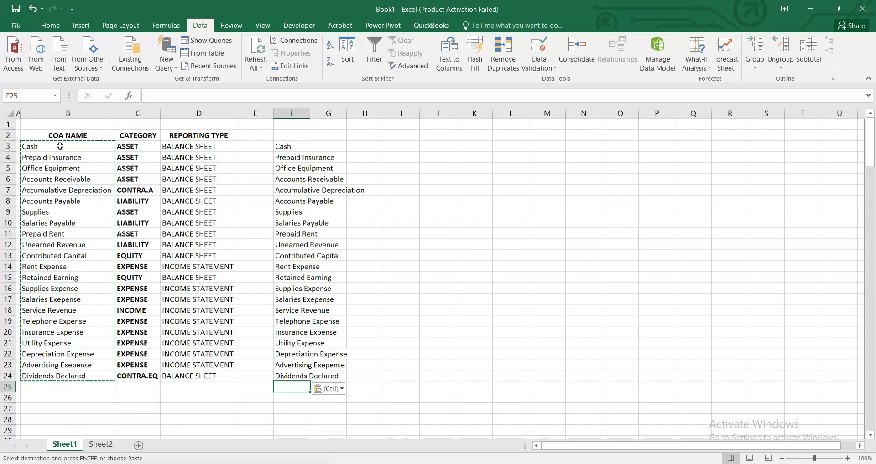
type("000.")
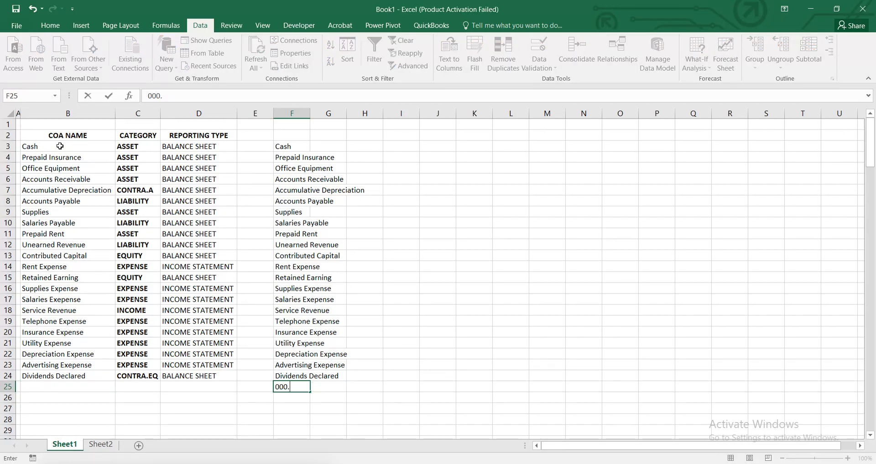
key("Return")
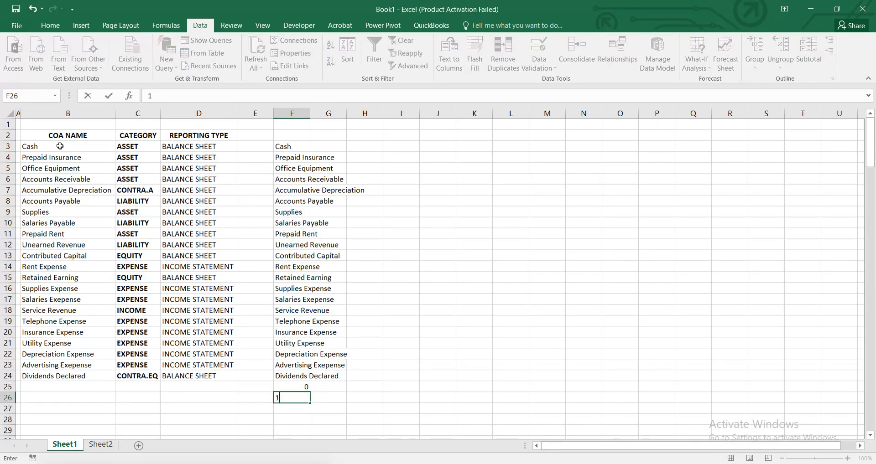
type("122")
key("Return")
type("12")
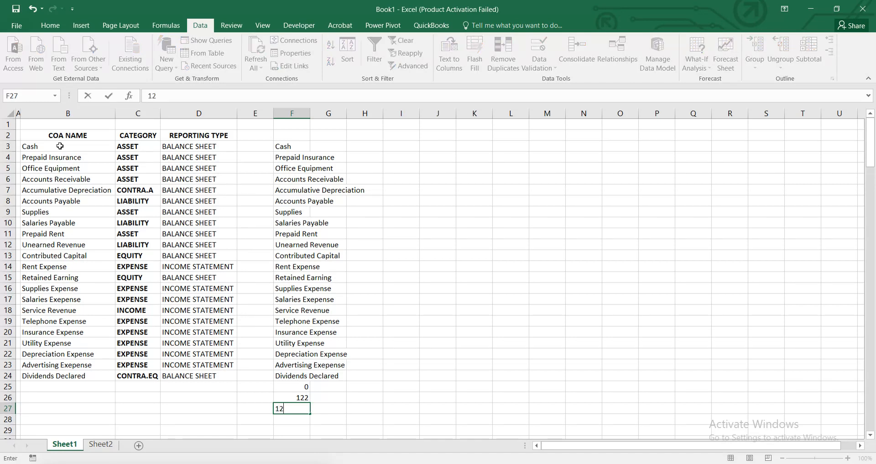
type("2455")
key("Return")
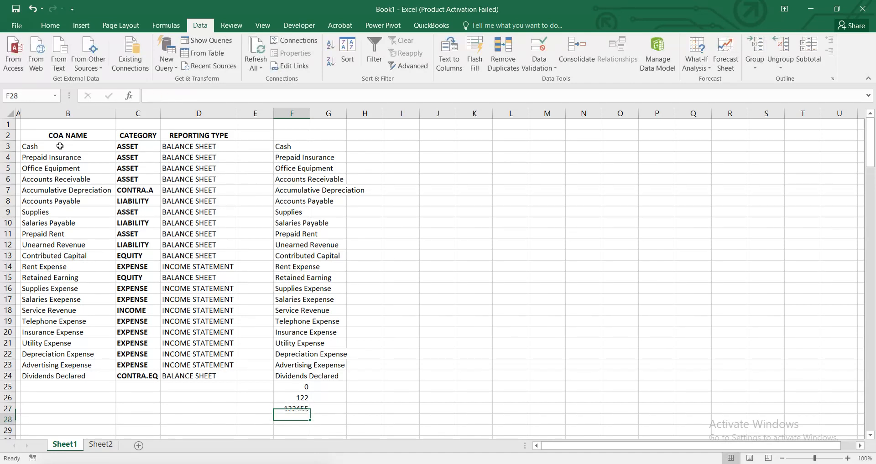
Select the whole extended list in column F, from Cash in F3 to the last value in F27.
key("Up")
key("Up")
key("Up")
key("Up")
key("Up")
key("Up")
key("Up")
key("Up")
key("Up")
key("Up")
key("Up")
key("Up")
key("Up")
key("Up")
key("Up")
key("Up")
key("Up")
key("Up")
key("Up")
key("Up")
key("Up")
key("Up")
key("Up")
key("Up")
key("Up")
key("Up")
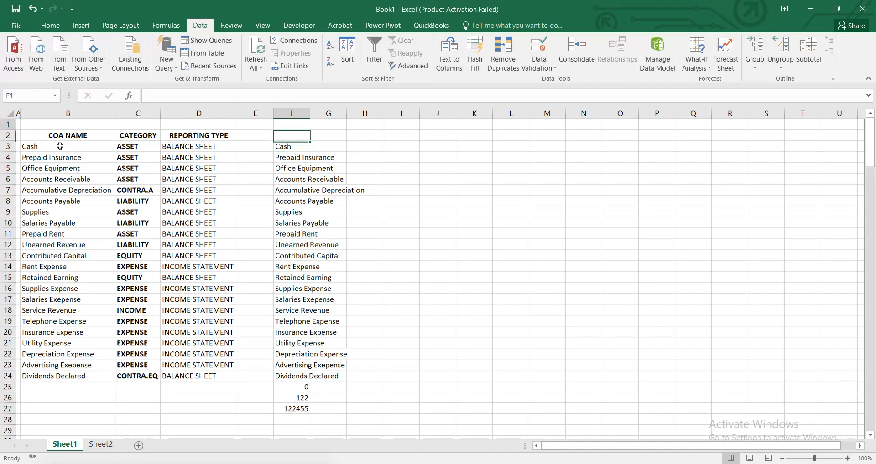
key("Down")
key("shift+Down")
key("shift+Down")
key("shift+Down")
key("shift+Down")
key("shift+Down")
key("shift+Down")
key("shift+Down")
key("shift+Down")
key("shift+Down")
key("shift+Down")
key("shift+Down")
key("shift+Down")
key("shift+Down")
key("shift+Down")
key("shift+Down")
key("shift+Down")
key("shift+Down")
key("shift+Down")
key("shift+Down")
key("shift+Down")
key("shift+Down")
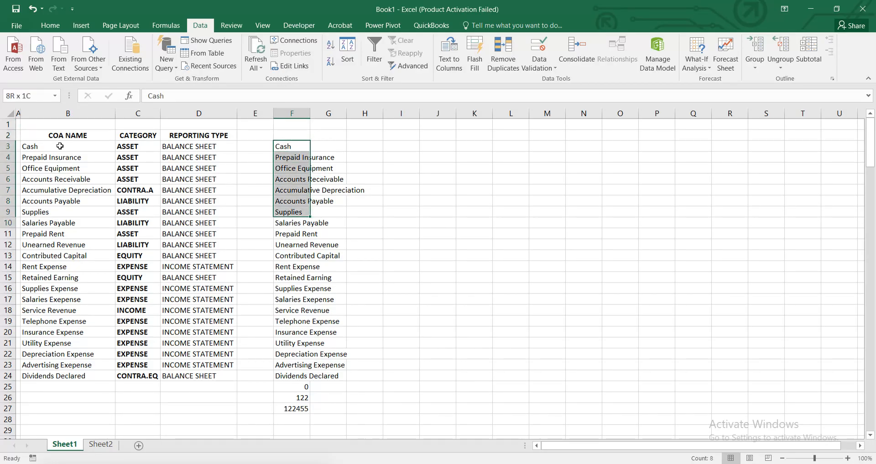
key("shift+Down")
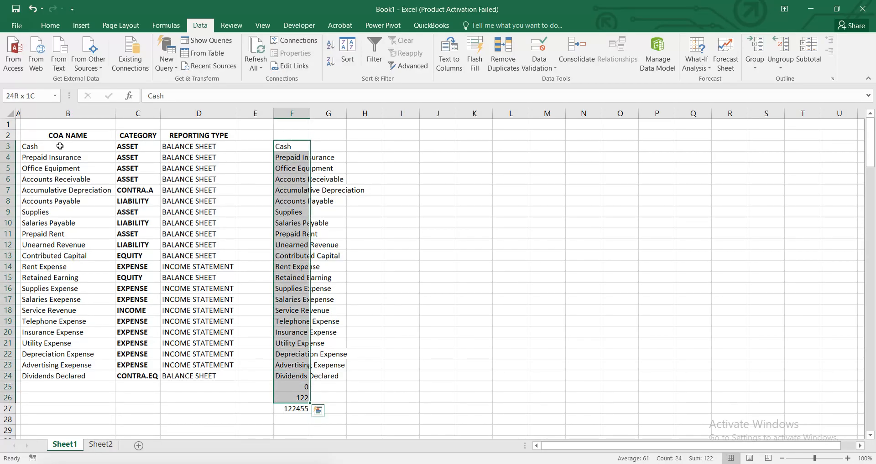
key("shift+Down")
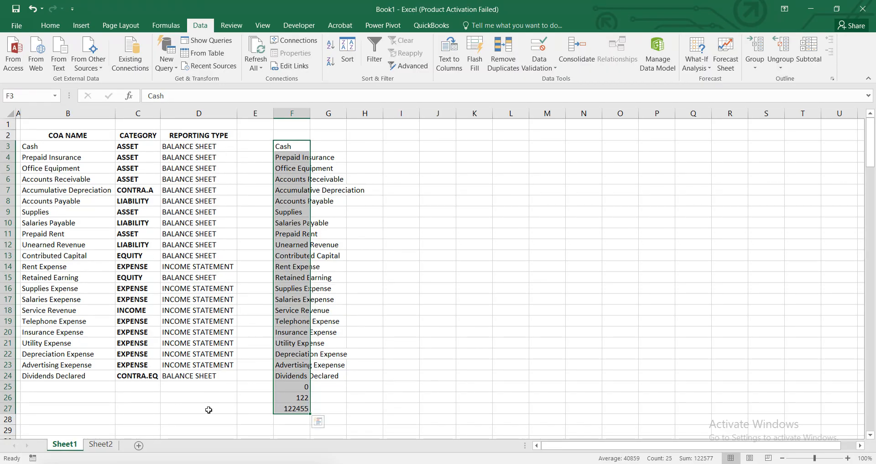
Select the COA NAME entries on Sheet1 from Cash in B3 to Dividends Declared in B24 to check the range's defined name.
left_click(100, 445)
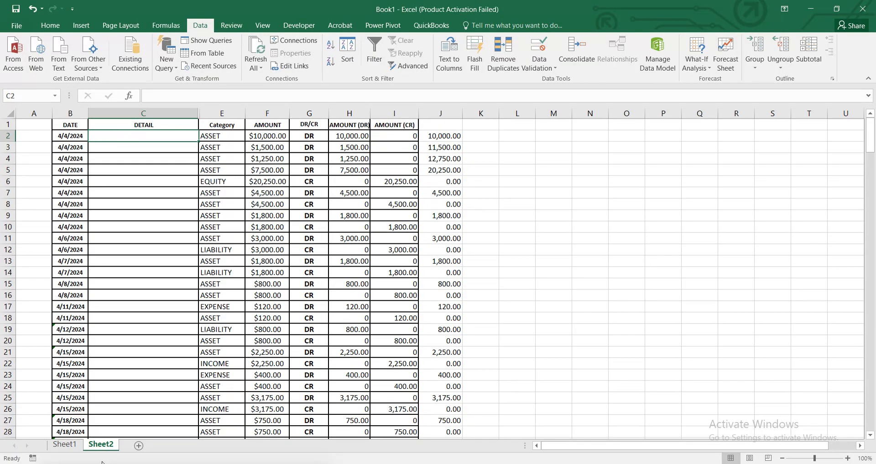
left_click(64, 445)
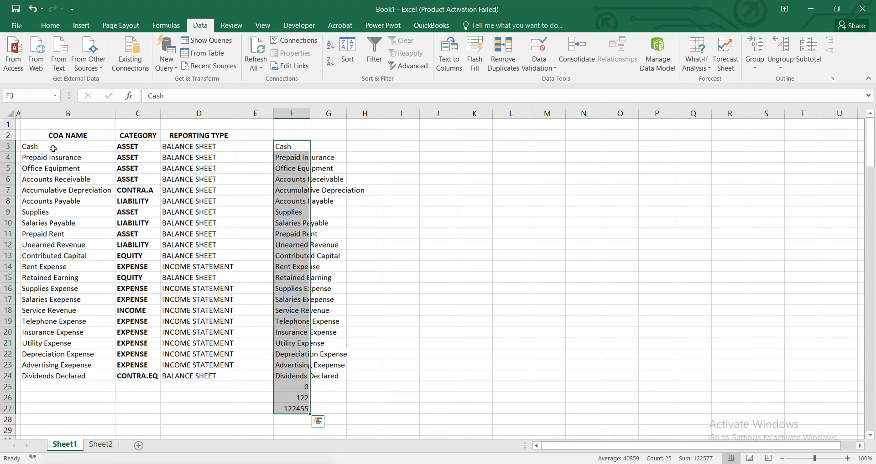
left_click(53, 148)
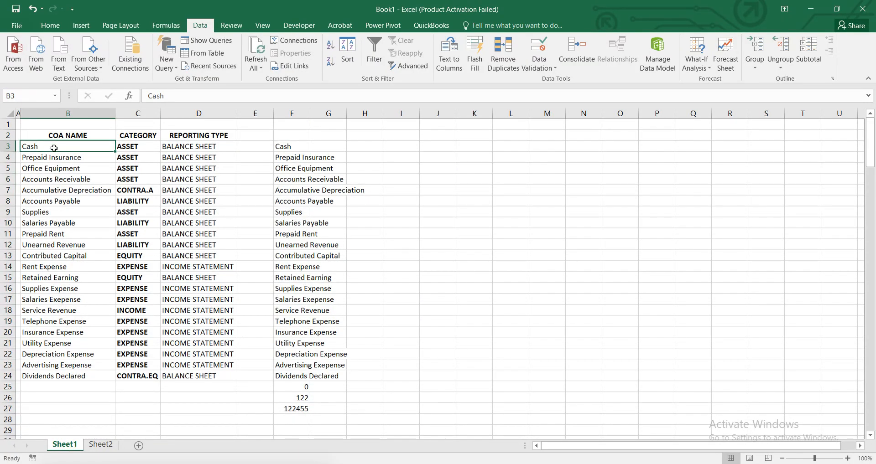
key("shift+Down")
key("shift+Down")
key("shift+Down")
key("shift+Down")
key("shift+Down")
key("shift+Down")
key("shift+Down")
key("shift+Down")
key("shift+Down")
key("shift+Down")
key("shift+Down")
key("shift+Down")
key("shift+Down")
key("shift+Down")
key("shift+Down")
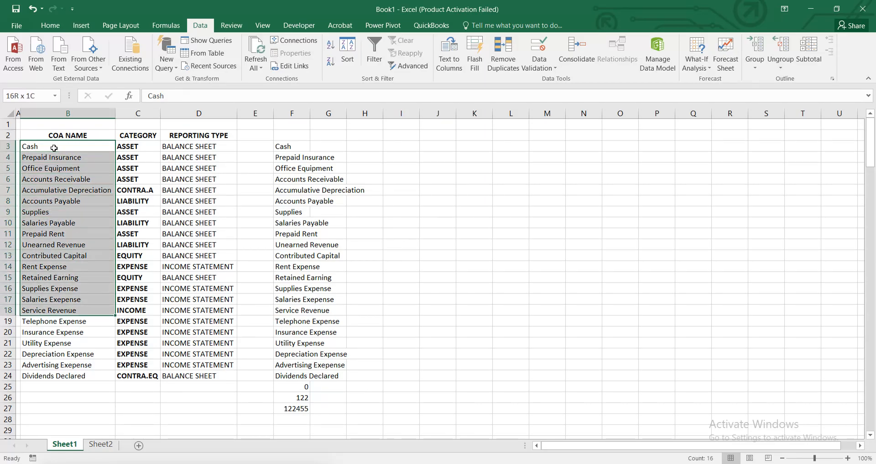
key("shift+Down")
key("shift+Down")
key("shift+Down")
key("shift+Down")
key("shift+Down")
key("shift+Down")
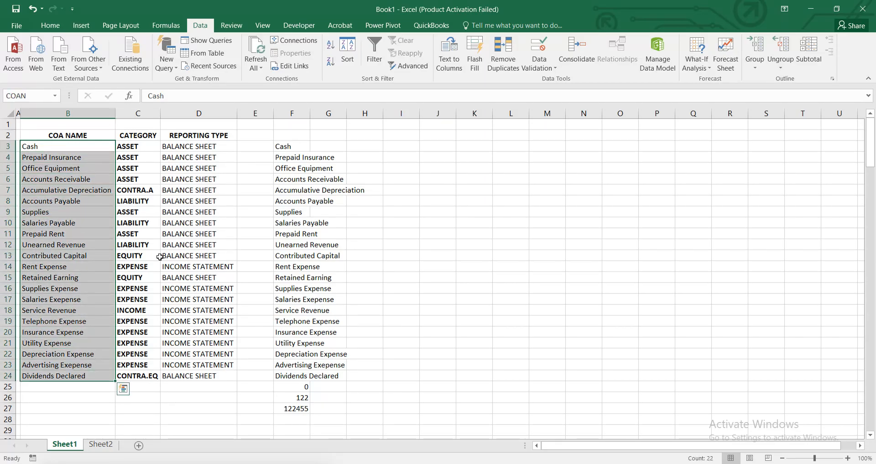
Look over the first empty DETAIL cells on Sheet2, starting at C2.
left_click(100, 445)
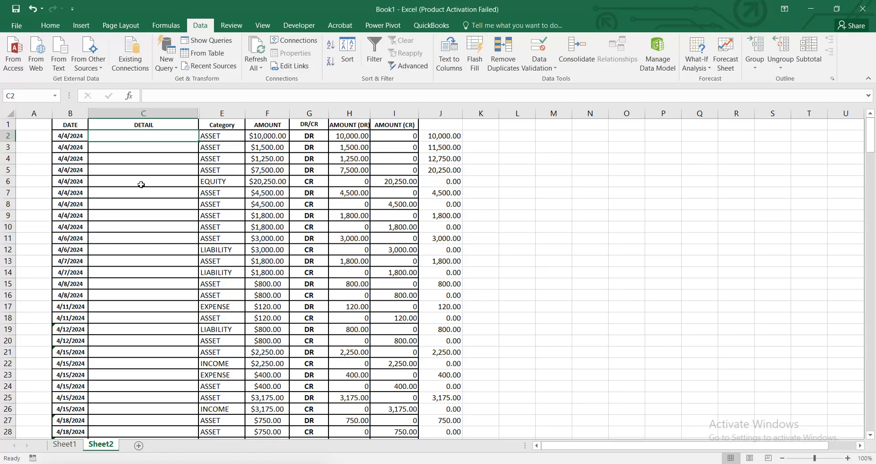
left_click(154, 135)
key("Down")
key("Down")
key("Down")
key("Up")
key("Up")
key("Up")
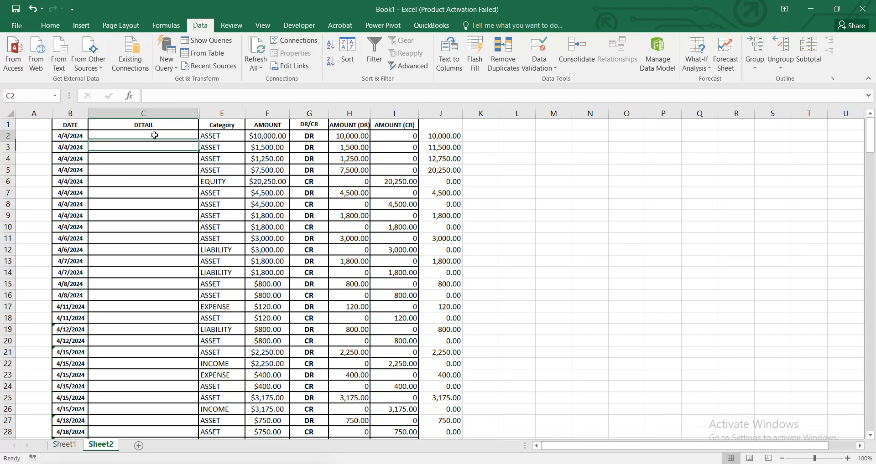
key("Down")
key("Down")
key("Down")
key("Up")
key("Up")
key("Up")
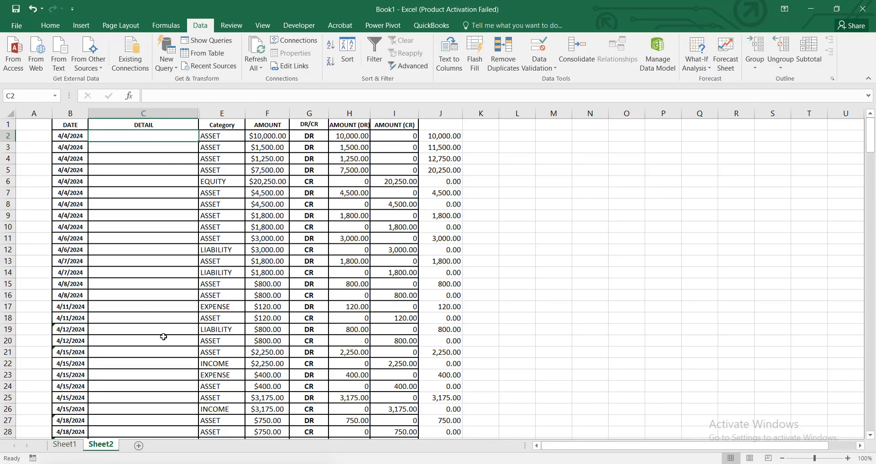
Return to Sheet1 and review the named account list by selecting B3 through B24 in the COA NAME column.
left_click(63, 445)
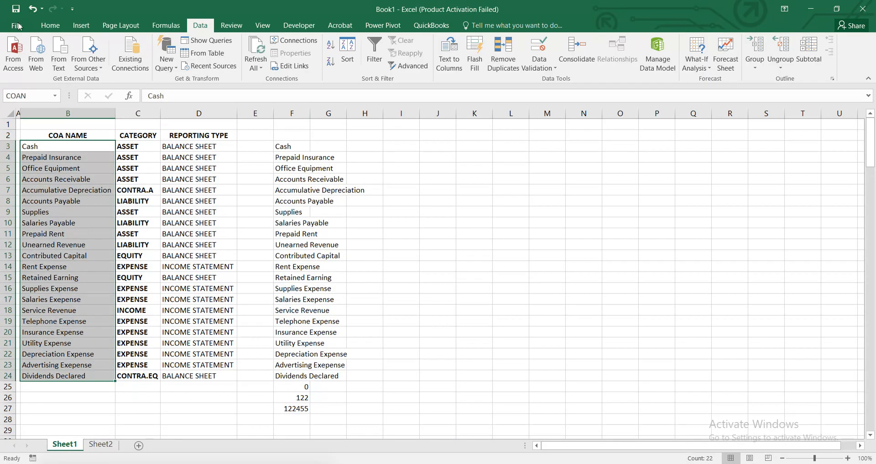
left_click(51, 169)
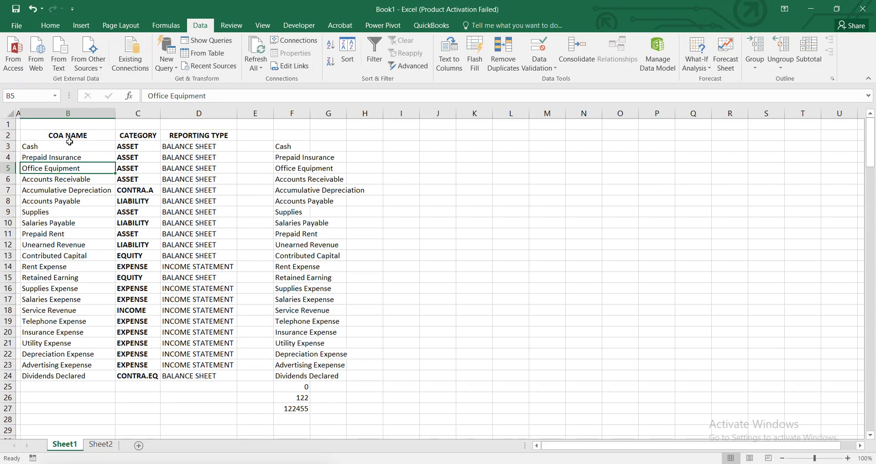
left_click(51, 146)
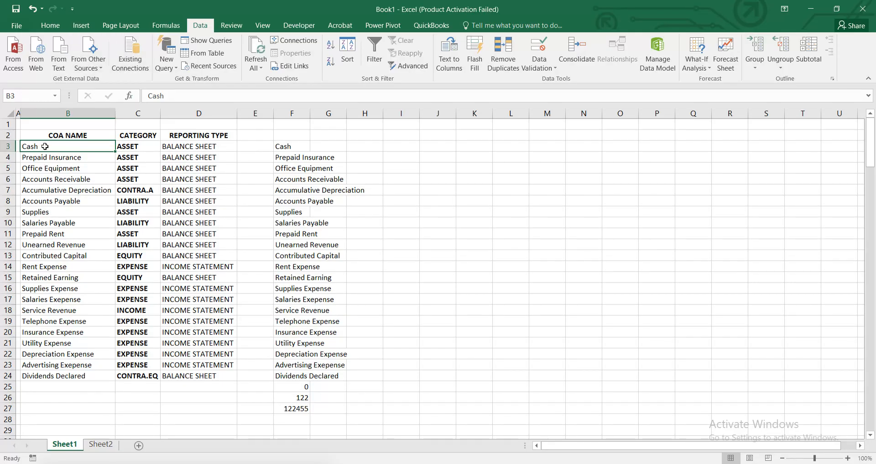
key("shift+Down")
key("shift+Down")
key("shift+Down")
key("shift+Down")
key("shift+Down")
key("shift+Down")
key("shift+Down")
key("shift+Down")
key("shift+Down")
key("shift+Down")
key("shift+Down")
key("shift+Down")
key("shift+Down")
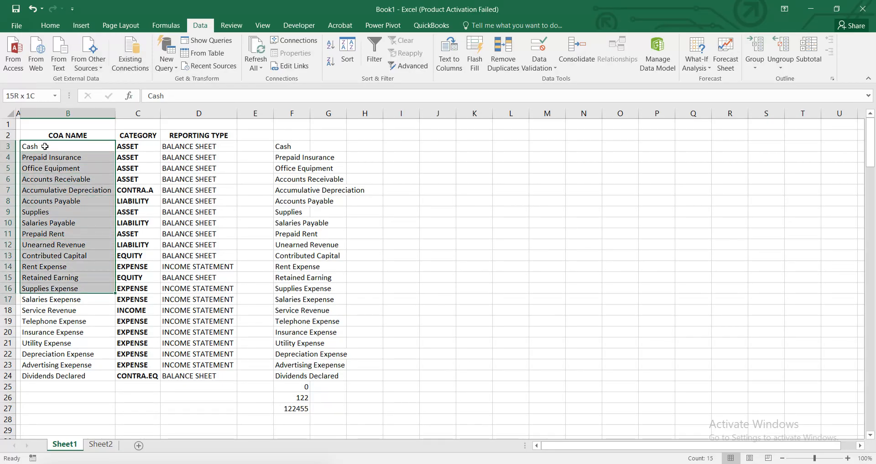
key("shift+Down")
key("shift+Down")
key("shift+Down")
key("shift+Down")
key("shift+Down")
key("shift+Down")
key("shift+Down")
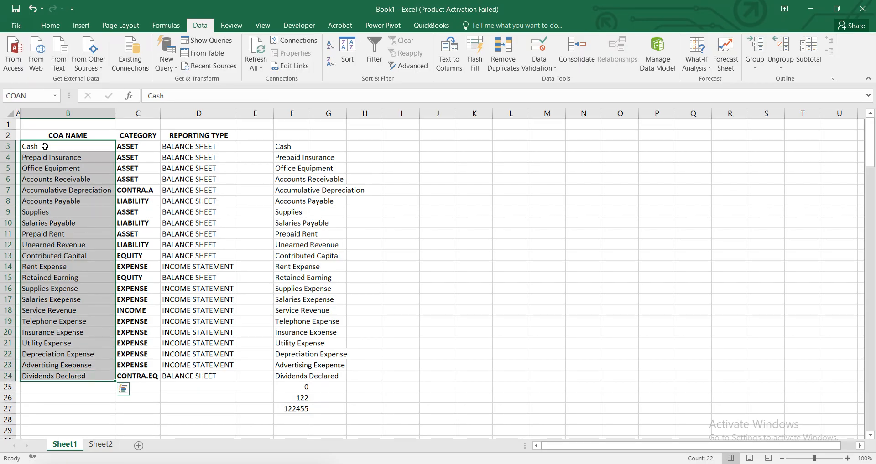
left_click(44, 147)
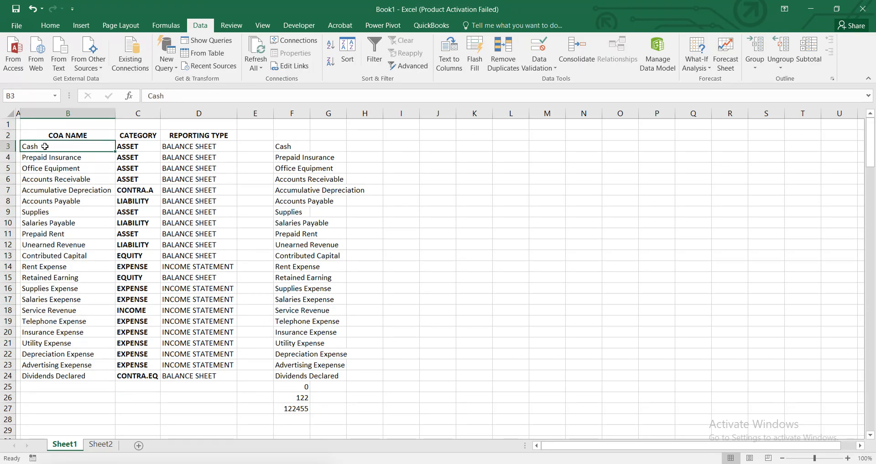
key("shift+Down")
key("shift+Down")
key("shift+Down")
key("shift+Down")
key("shift+Down")
key("shift+Down")
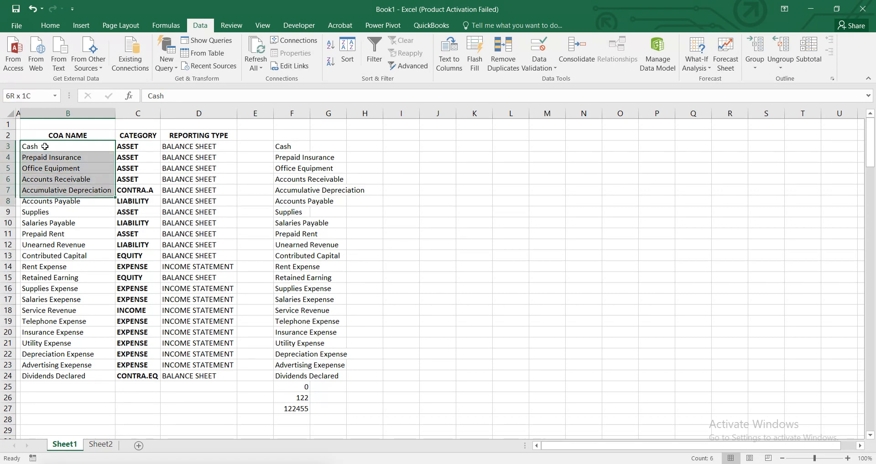
key("shift+Up")
key("shift+Up")
key("shift+Down")
key("shift+Down")
key("shift+Down")
key("shift+Down")
key("shift+Down")
key("shift+Down")
key("shift+Down")
key("shift+Down")
key("shift+Down")
key("shift+Down")
key("shift+Down")
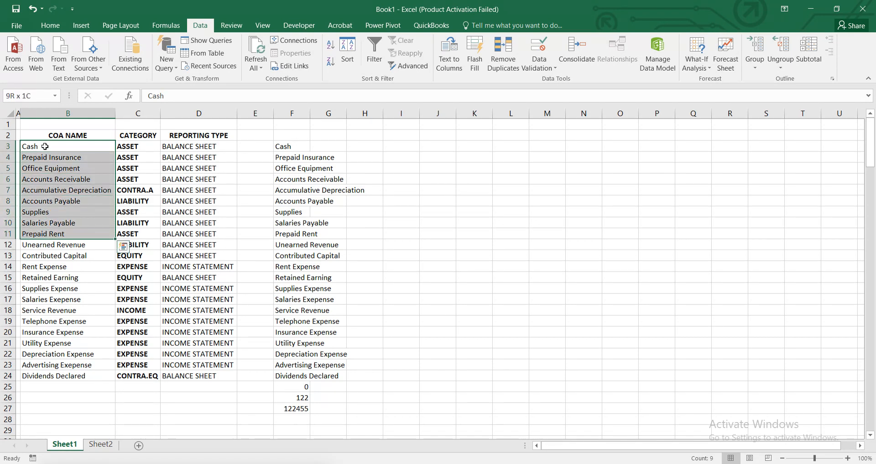
key("shift+Down")
key("shift+Down")
key("shift+Down")
key("shift+Down")
key("shift+Down")
key("shift+Down")
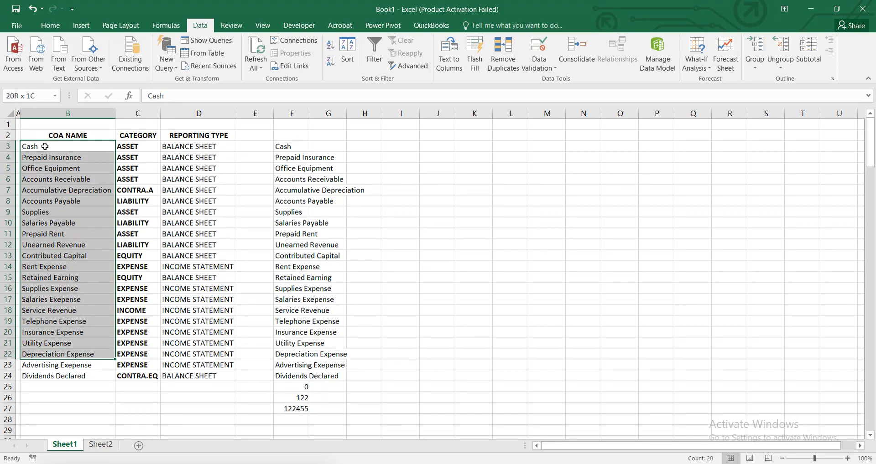
key("shift+Down")
key("shift+Up")
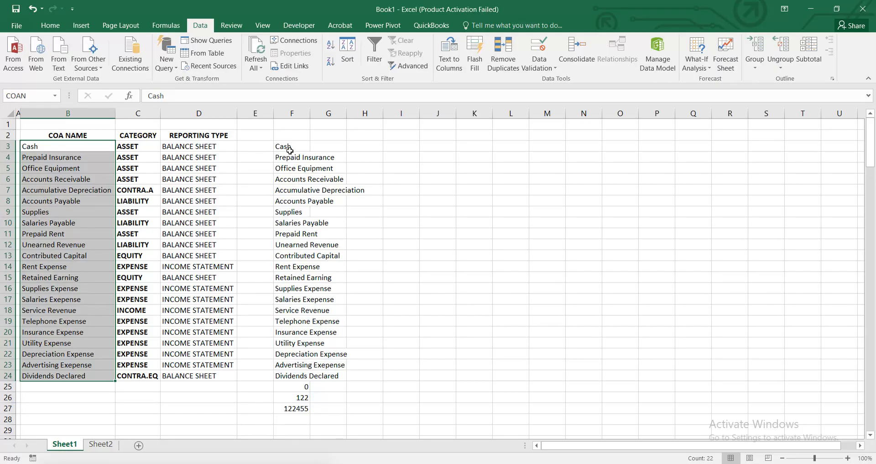
Name the extended account list in F3:F27 CFN.
left_click_drag(289, 150, 290, 150)
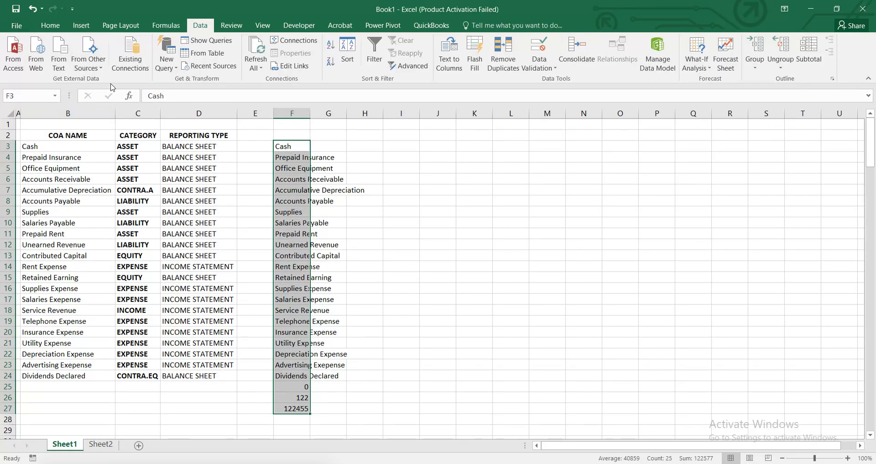
left_click(36, 99)
type("CFN")
left_click(288, 147)
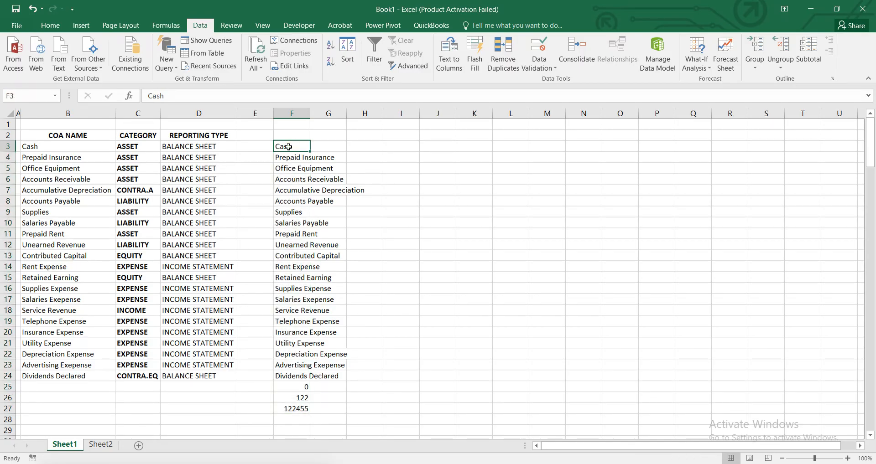
key("Down")
key("Down")
key("Down")
key("Down")
key("Down")
key("Down")
key("Up")
key("Up")
key("Up")
key("Up")
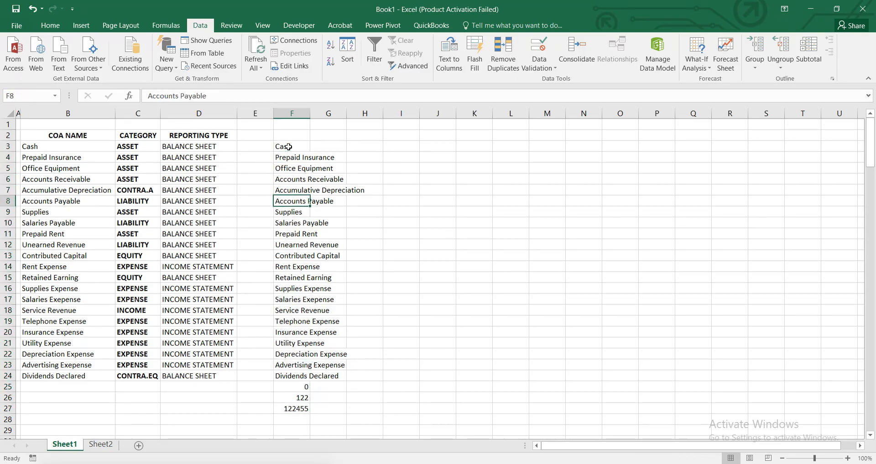
key("Down")
key("Down")
key("Down")
key("Down")
key("Down")
key("Down")
key("Down")
key("Down")
key("Down")
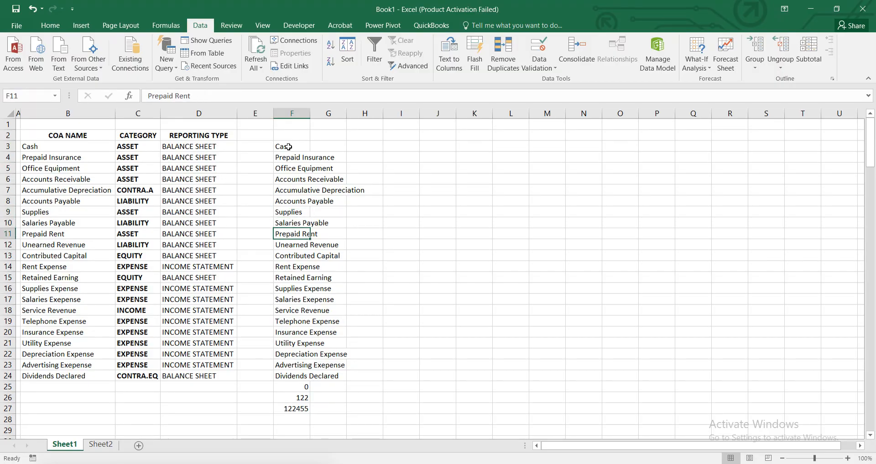
key("Down")
key("Up")
key("Up")
key("Up")
key("Up")
key("Up")
key("Up")
key("Up")
key("Up")
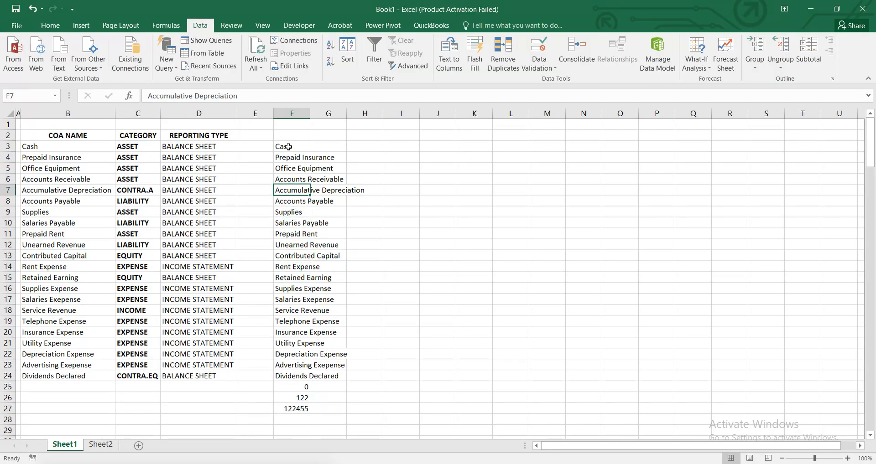
key("Left")
key("Right")
key("Right")
key("Left")
key("Up")
key("Up")
key("Up")
key("Up")
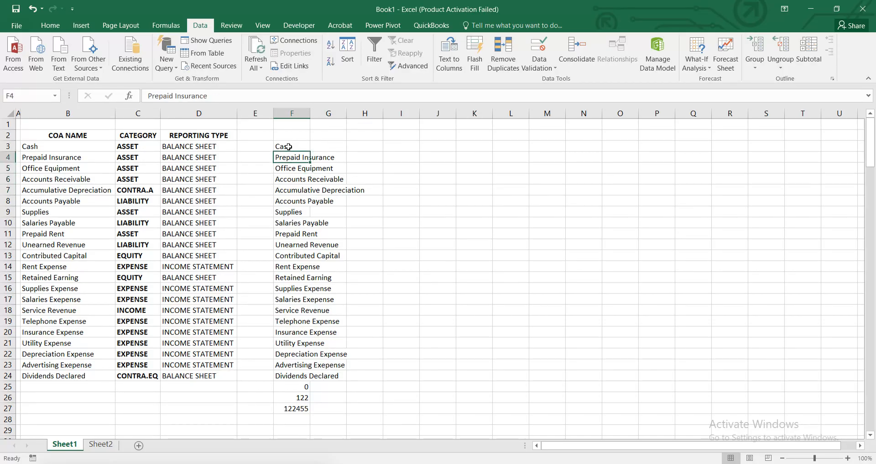
key("Left")
key("Right")
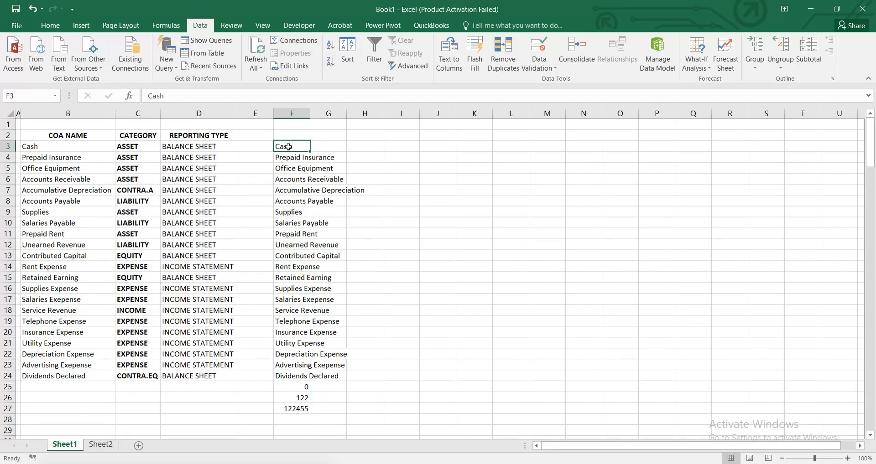
key("Down")
key("Up")
key("Down")
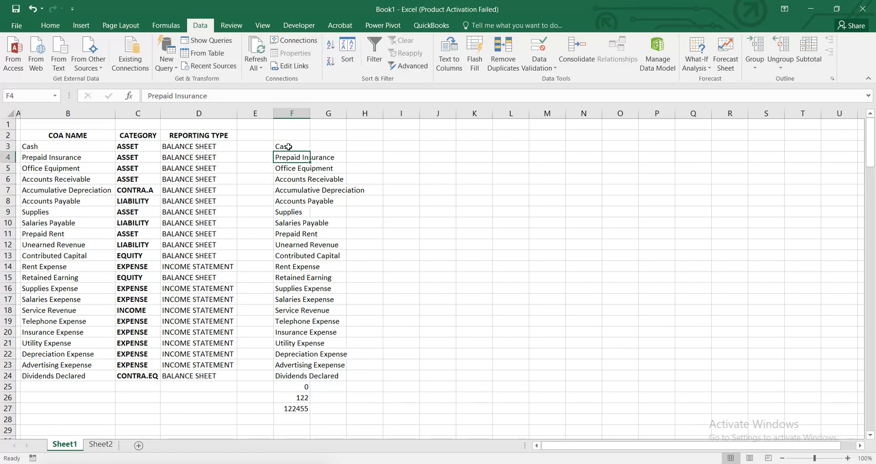
key("Down")
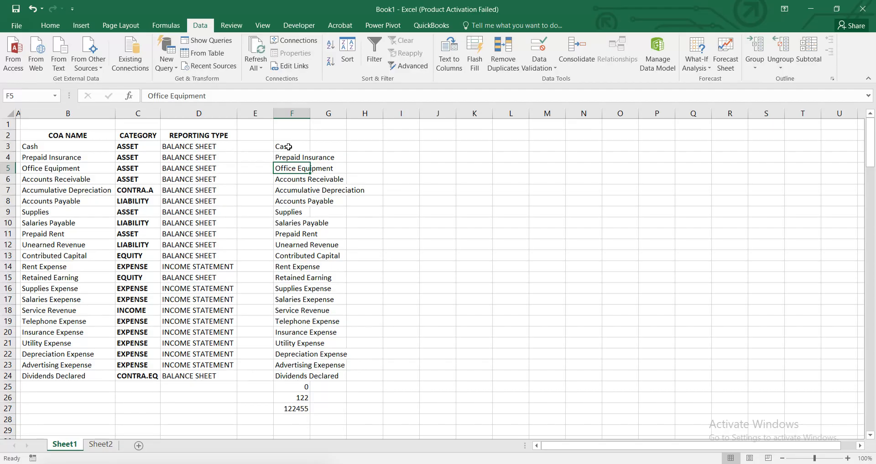
key("Down")
key("Up")
key("Up")
key("Up")
key("Down")
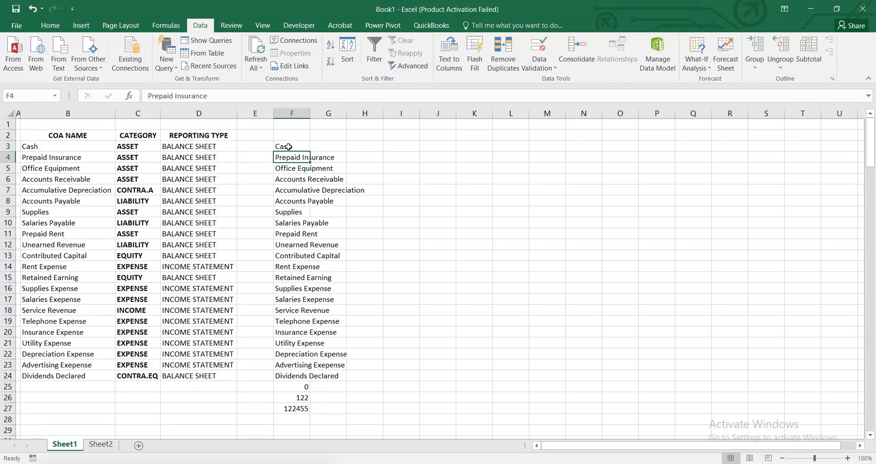
Select the extended account list from F3 to F27 on Sheet1 to check the range's defined name.
key("Up")
key("shift+Down")
key("shift+Down")
key("shift+Down")
key("shift+Down")
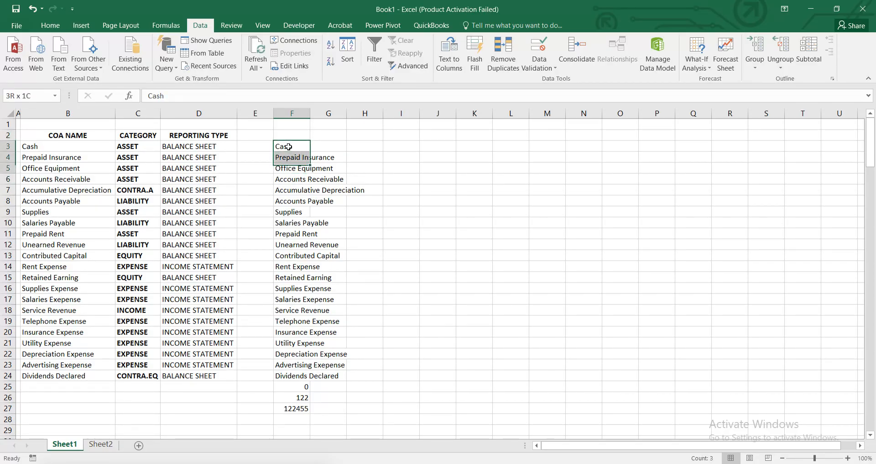
key("shift+Down")
key("shift+Down")
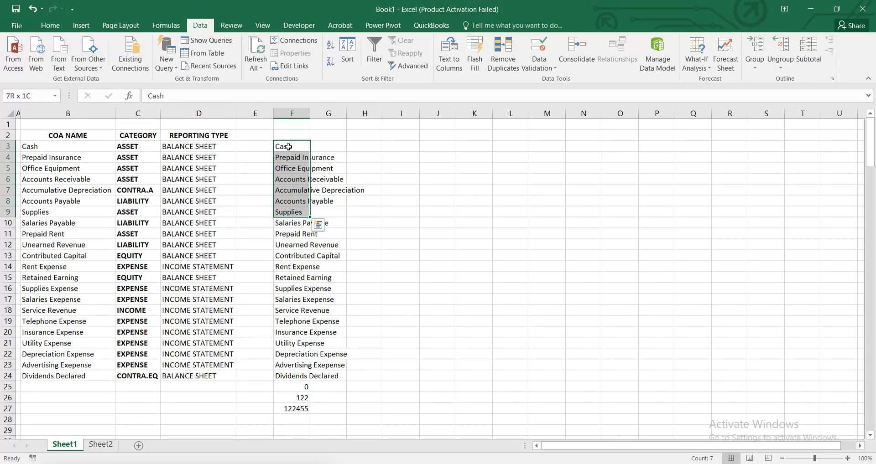
key("shift+Down")
key("shift+Down")
key("shift+Down")
key("shift+Down")
key("shift+Down")
key("shift+Down")
key("shift+Down")
key("shift+Down")
key("shift+Down")
key("shift+Down")
key("shift+Down")
key("shift+Down")
key("shift+Down")
key("shift+Down")
key("shift+Down")
key("shift+Down")
key("shift+Down")
key("shift+Down")
key("shift+Down")
key("shift+Down")
key("shift+Up")
key("shift+Up")
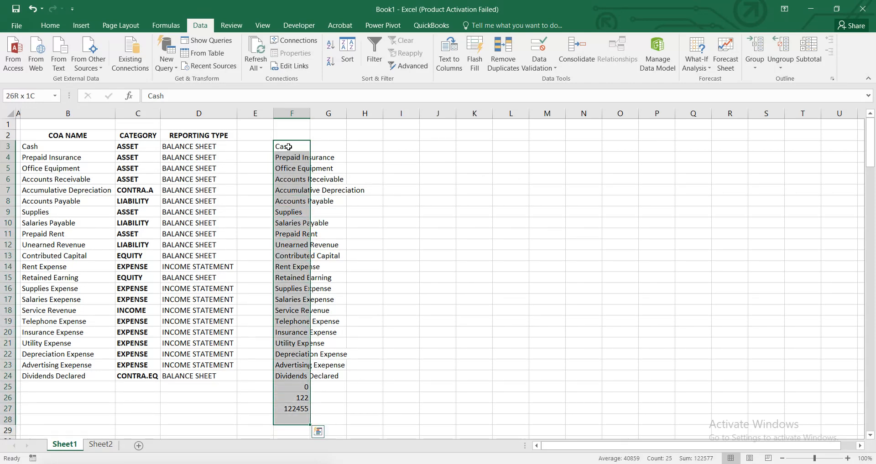
key("shift+Up")
key("shift+Down")
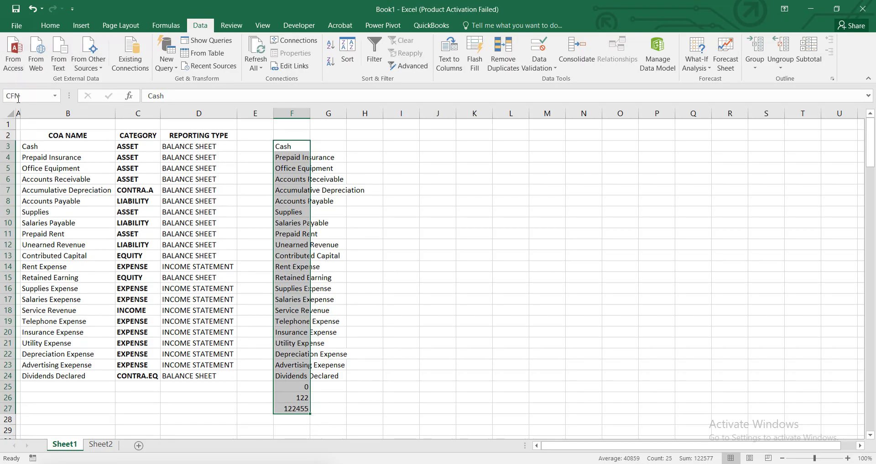
Select the COA NAME entries in B3:B24 on Sheet1 and name the range COAN.
left_click(60, 156)
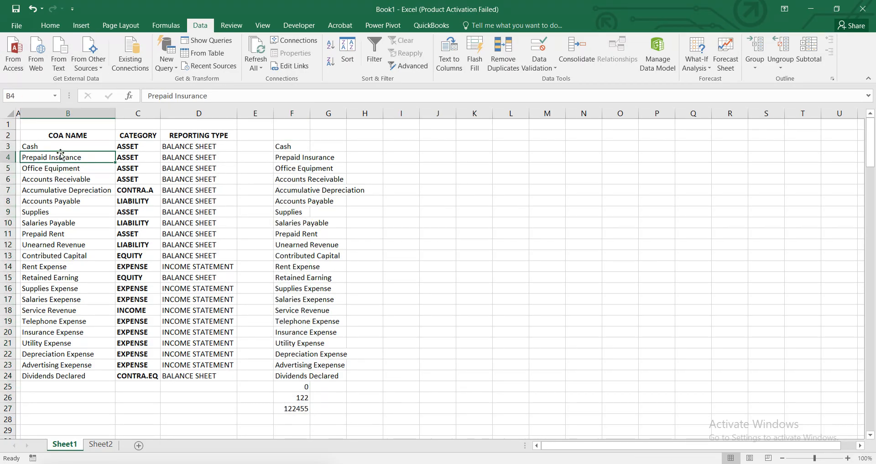
left_click(60, 149)
key("shift+Down")
key("shift+Down")
key("shift+Down")
key("shift+Down")
key("shift+Down")
key("shift+Down")
key("shift+Down")
key("shift+Down")
key("shift+Down")
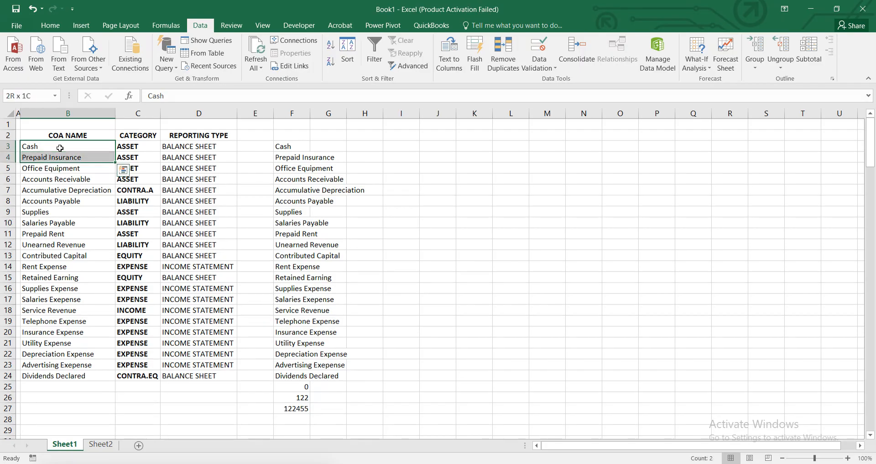
key("shift+Down")
key("shift+Down")
key("shift+Down")
key("shift+Down")
key("shift+Down")
key("shift+Down")
key("shift+Down")
key("shift+Down")
key("shift+Down")
key("shift+Down")
key("shift+Down")
key("shift+Down")
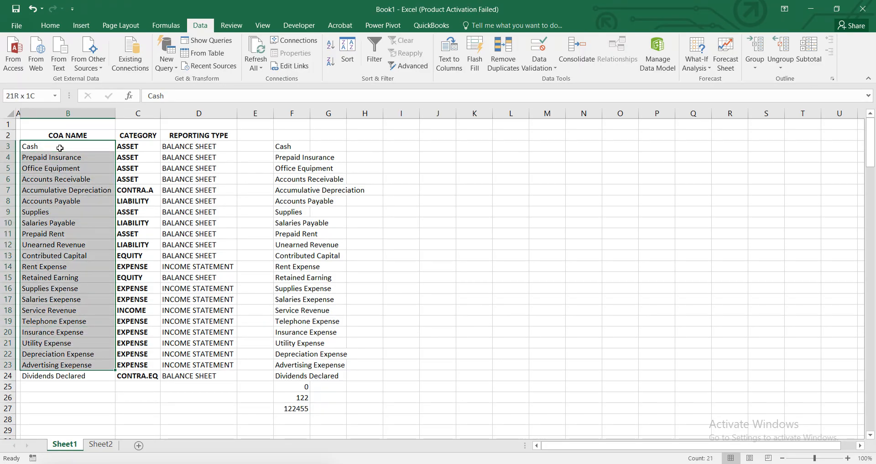
key("alt+F3")
type("COAN")
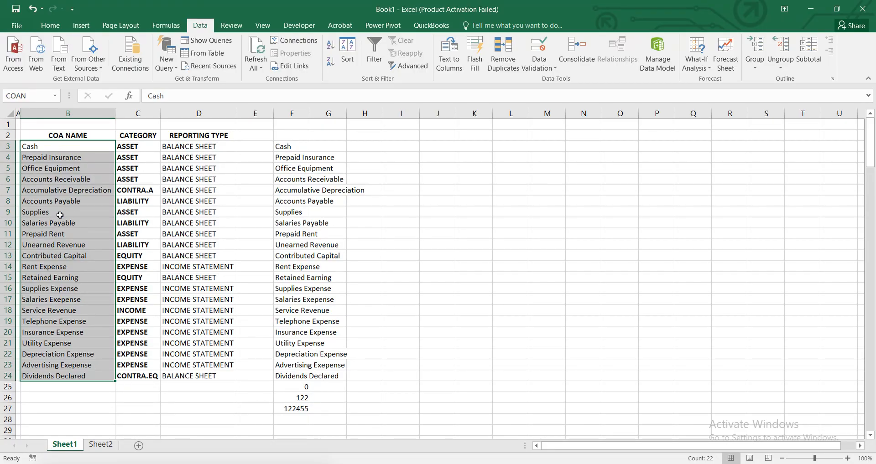
Add a List data validation with an in-cell dropdown to C2 on Sheet2, using the named account range as its source.
left_click(92, 446)
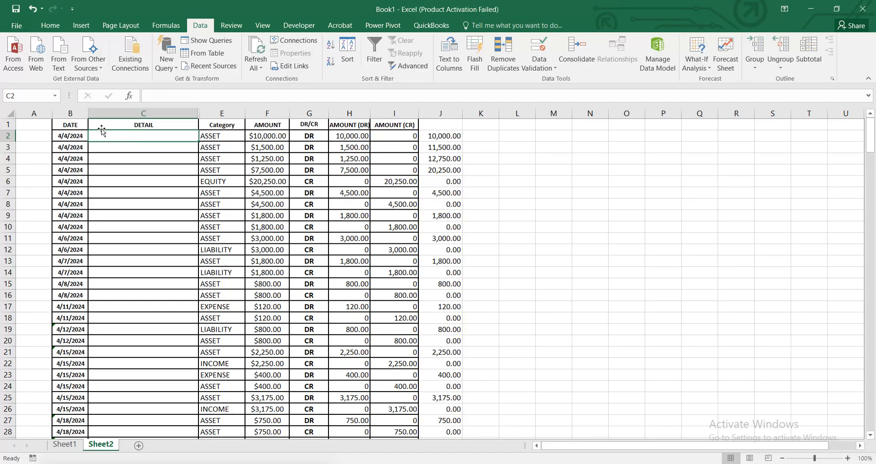
left_click(69, 445)
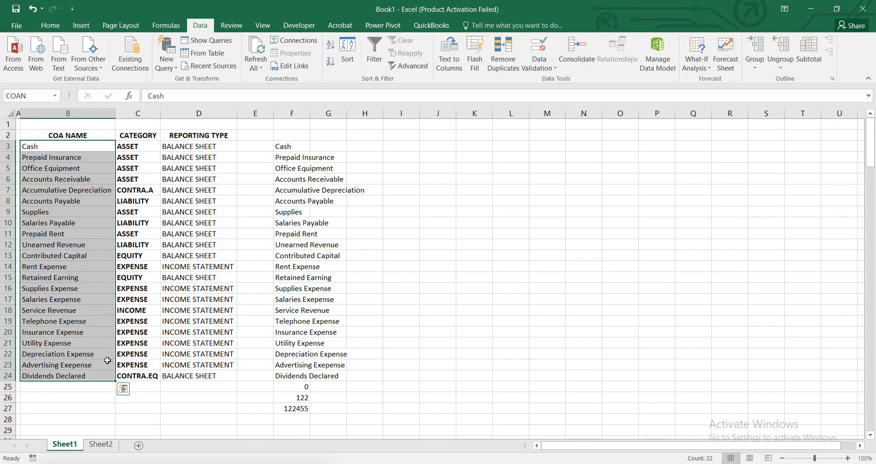
left_click(102, 445)
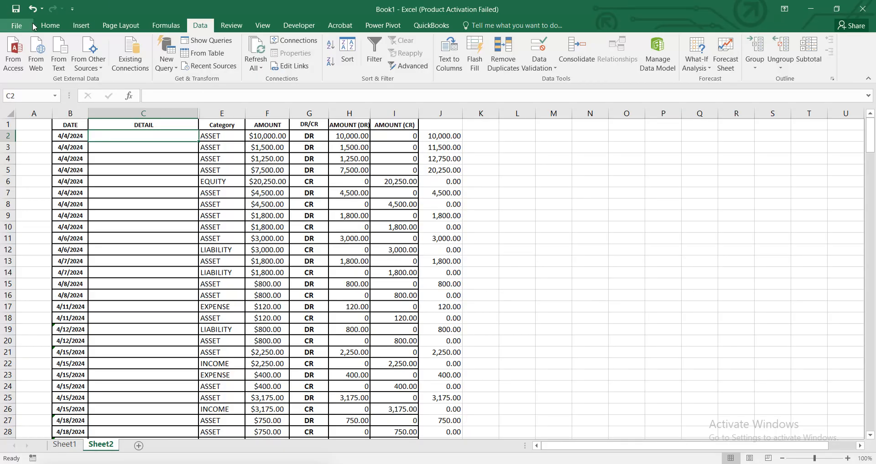
left_click(50, 25)
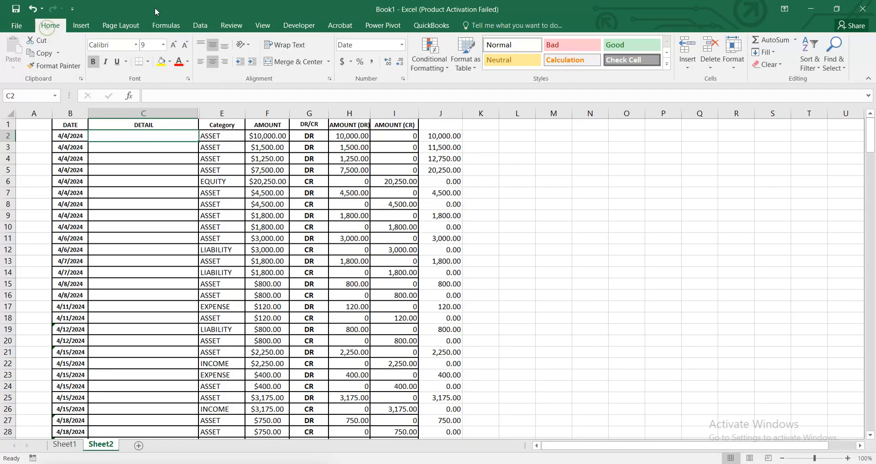
left_click(195, 24)
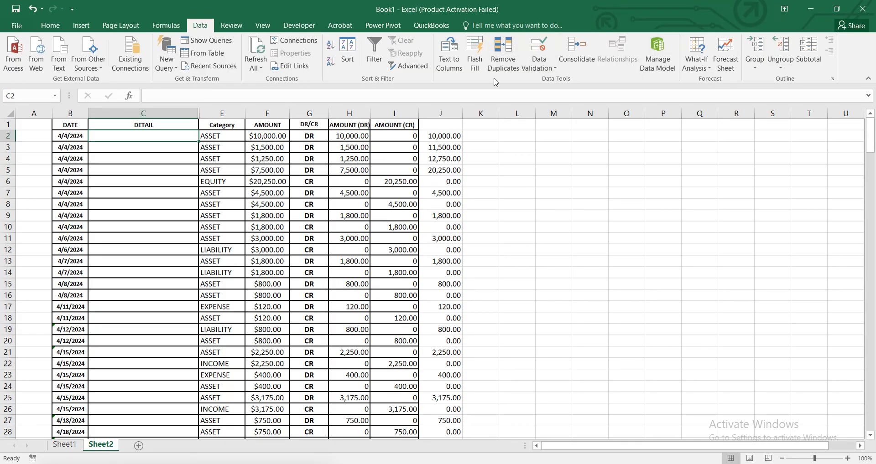
left_click(544, 73)
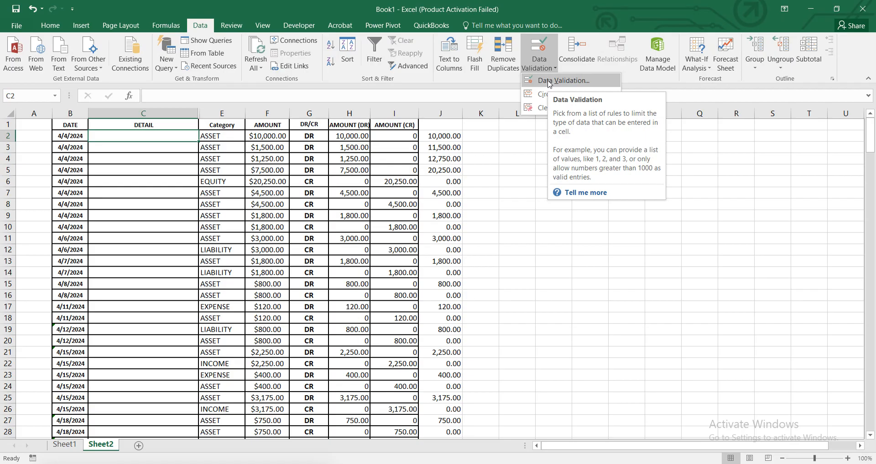
left_click(549, 81)
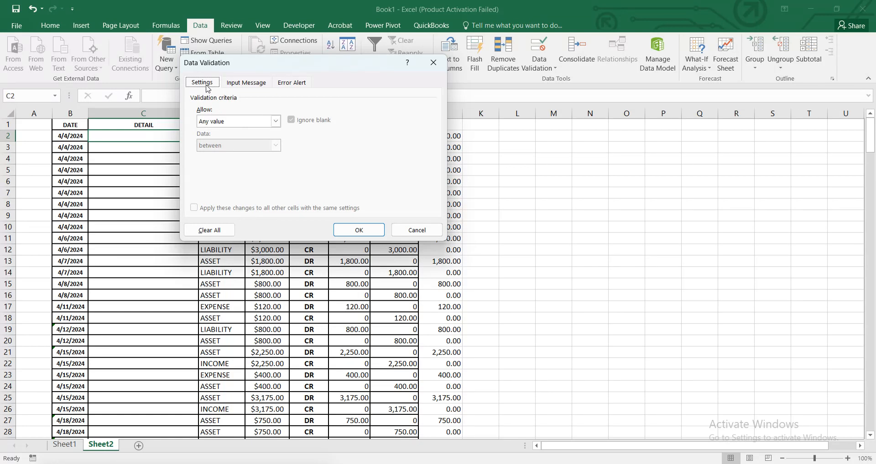
left_click(230, 122)
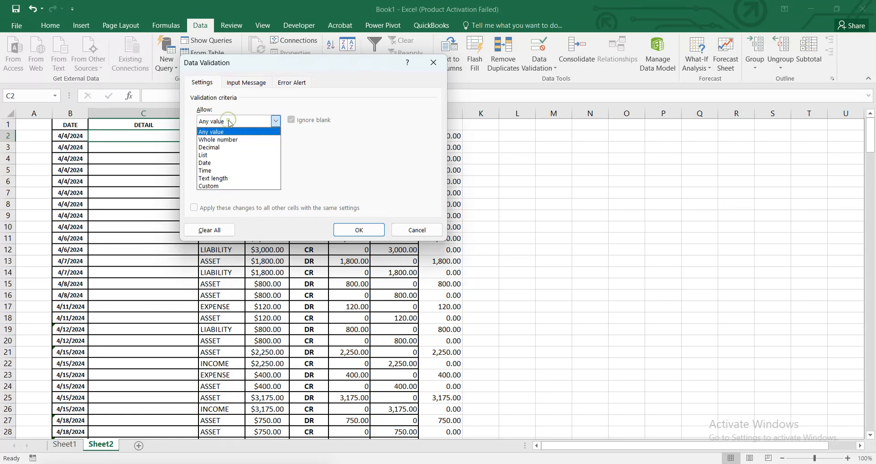
left_click(219, 156)
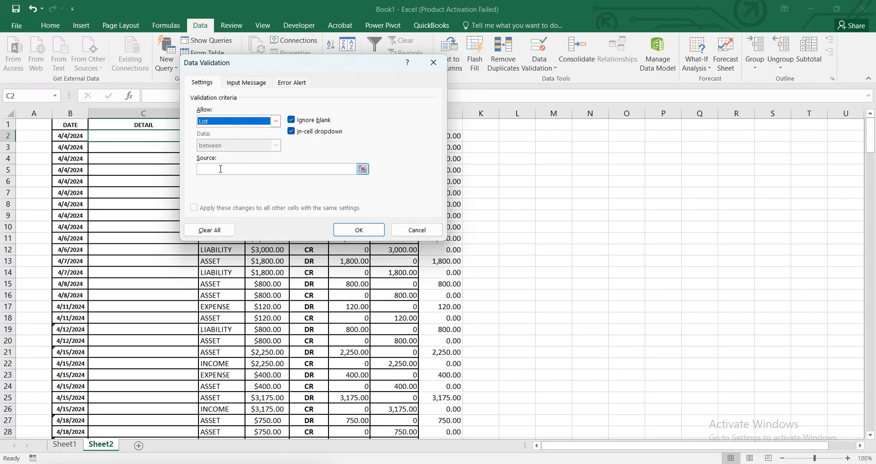
left_click(220, 169)
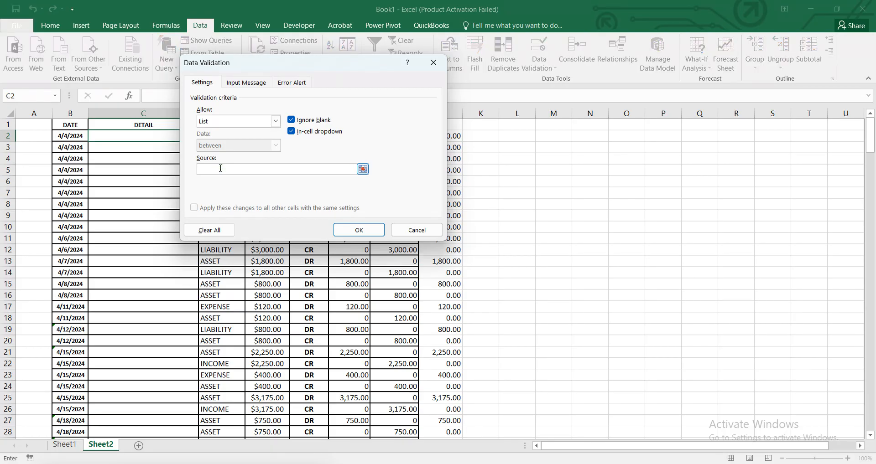
type("=")
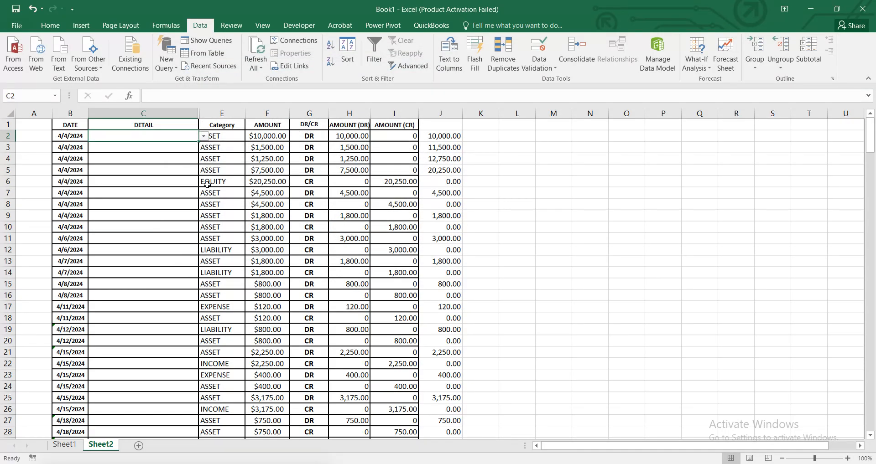
Try choosing Cash in C2 and filling it down the DETAIL column, undo the fill and clear C2.
left_click(204, 138)
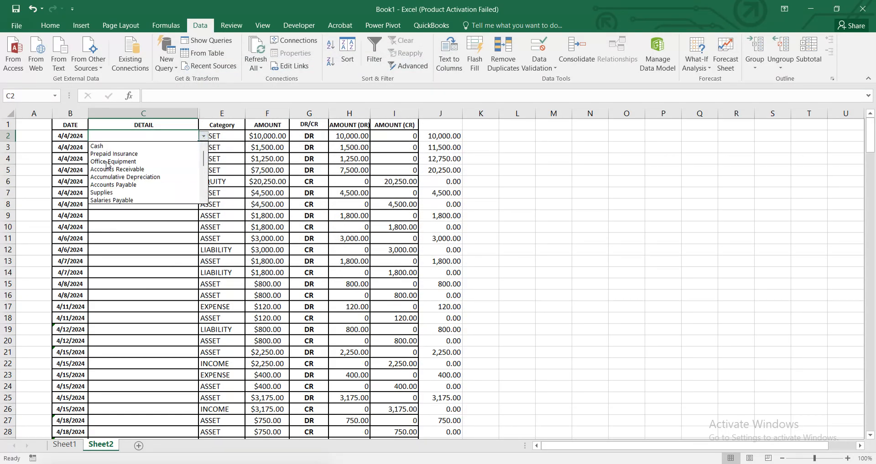
left_click(114, 146)
left_click(158, 144)
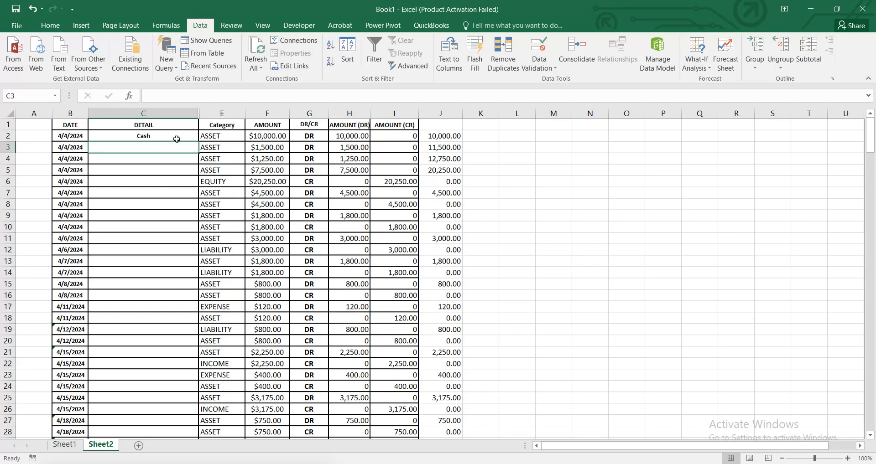
left_click(175, 138)
double_click(199, 142)
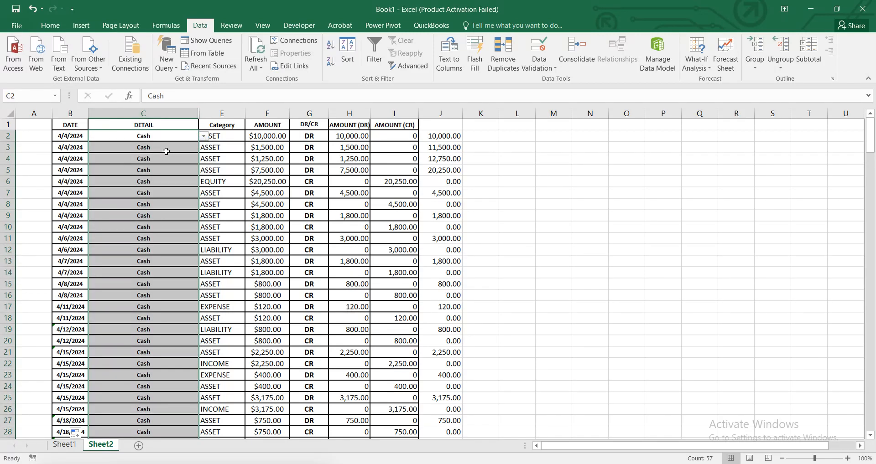
key("ctrl+z")
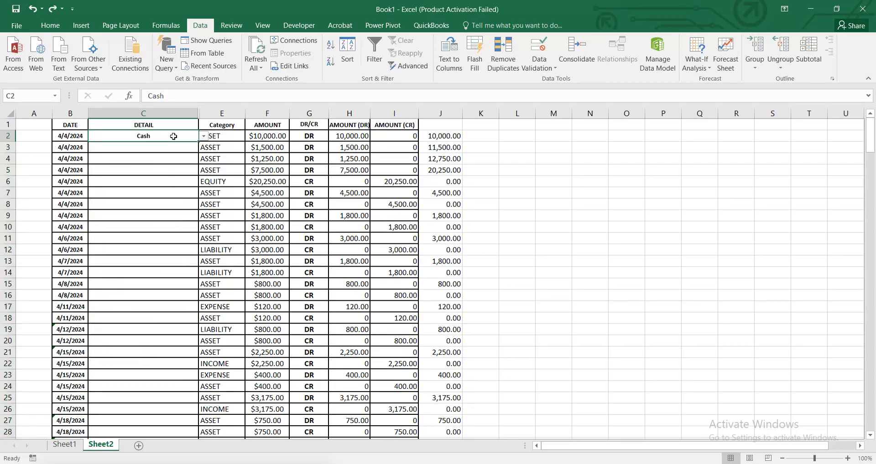
key("Delete")
Copy the empty C2 cell with its dropdown validation down the DETAIL column to C58.
left_click_drag(199, 143, 158, 156)
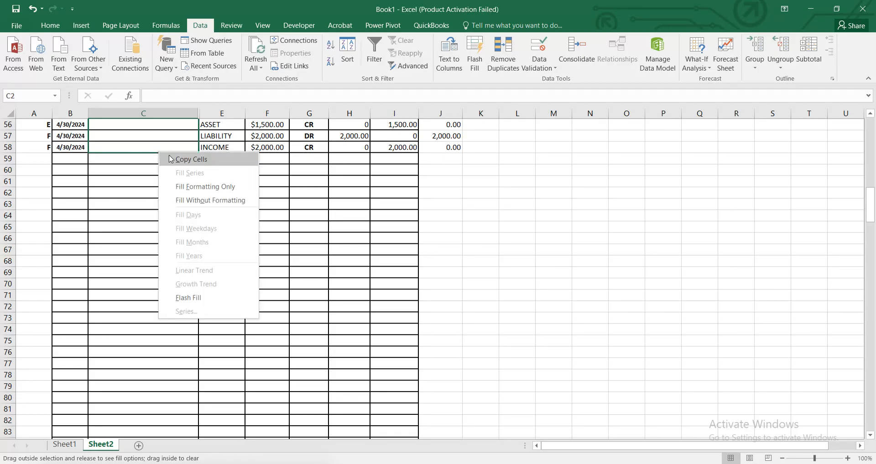
left_click(181, 161)
key("ctrl+Up")
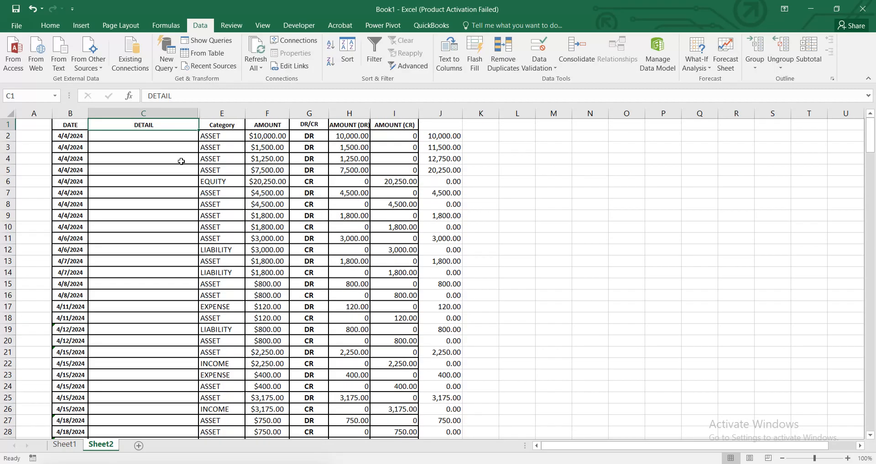
Choose Cash for C2 and Prepaid Insurance for C3 from the DETAIL dropdown lists.
left_click(180, 148)
key("Up")
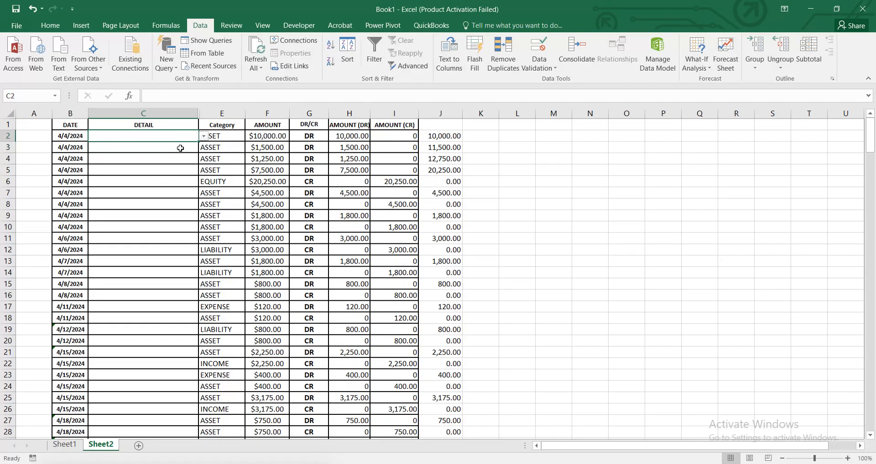
left_click(204, 136)
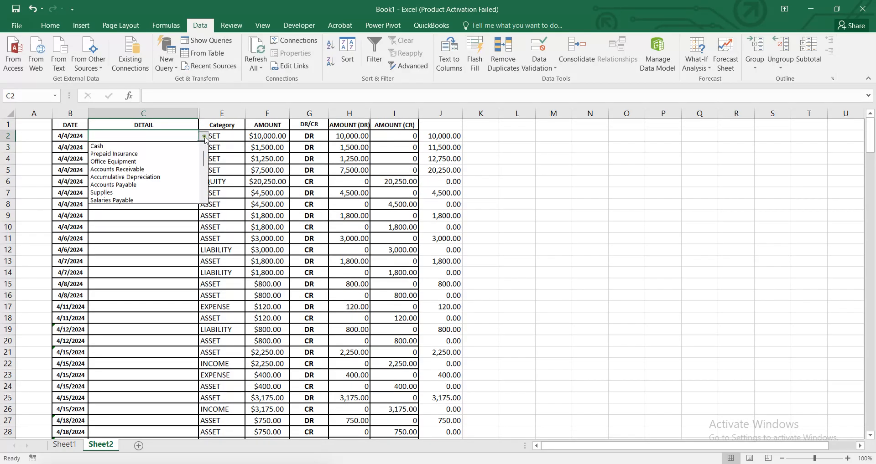
key("Up")
left_click(122, 145)
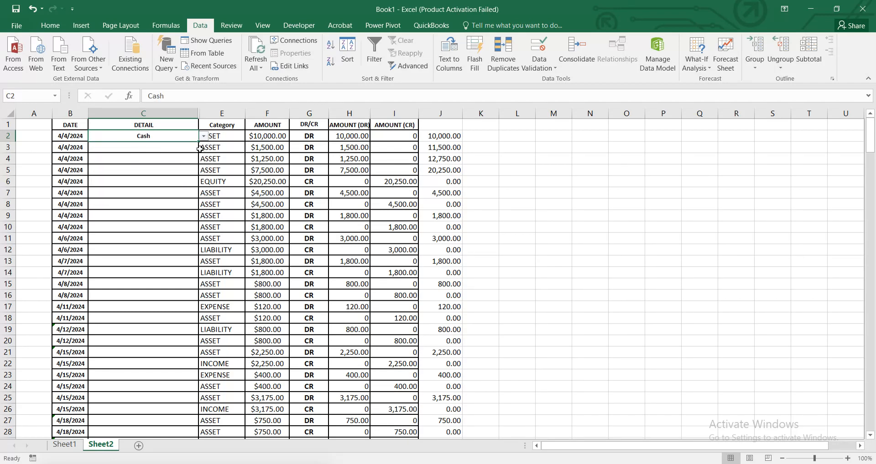
left_click(187, 146)
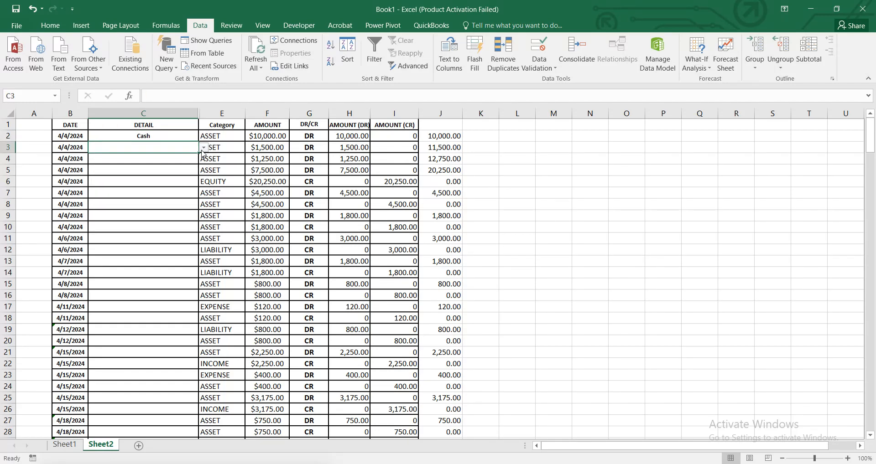
left_click(203, 147)
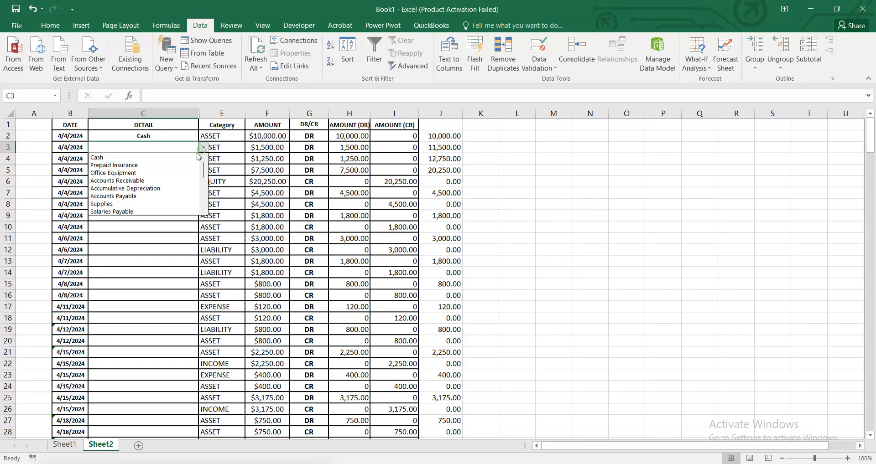
left_click(139, 165)
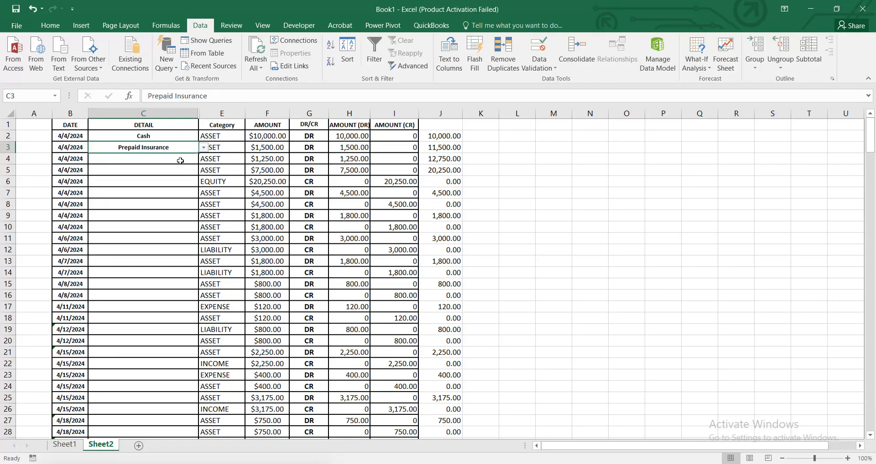
Choose Accounts Receivable for C4 from its dropdown list.
left_click(180, 161)
key("alt+Down")
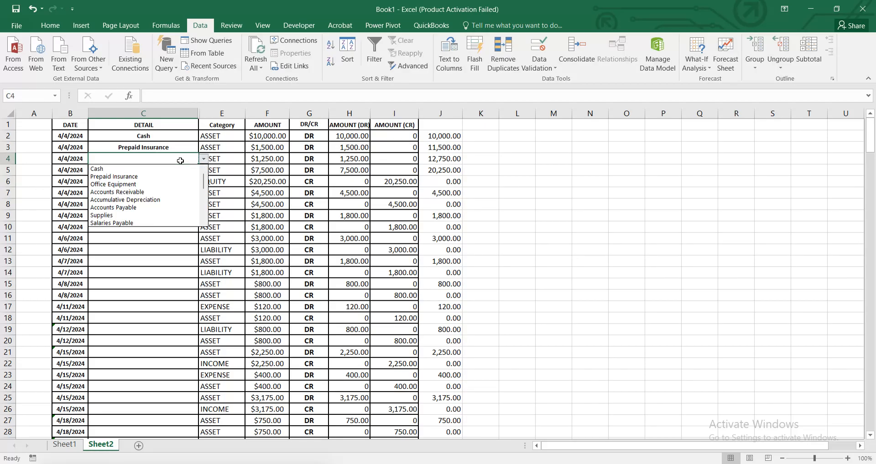
key("Down")
key("Down")
key("Down")
key("Return")
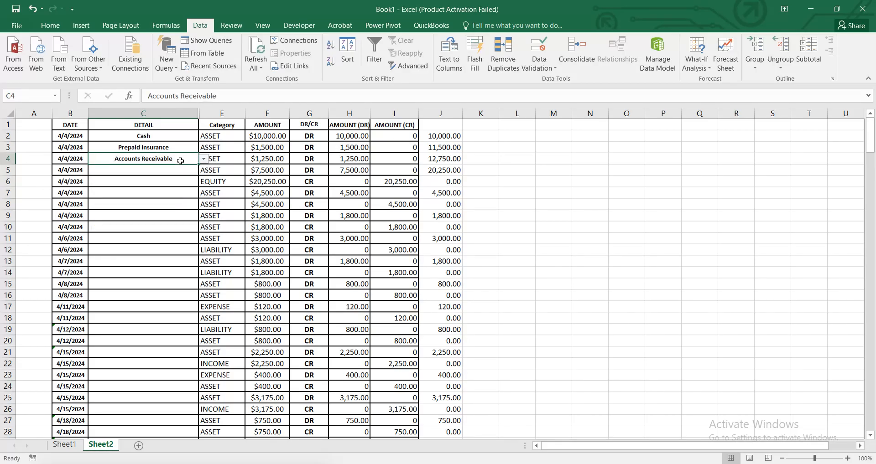
Choose Accumulative Depreciation for C5 from its DETAIL dropdown list.
key("Down")
key("alt+Down")
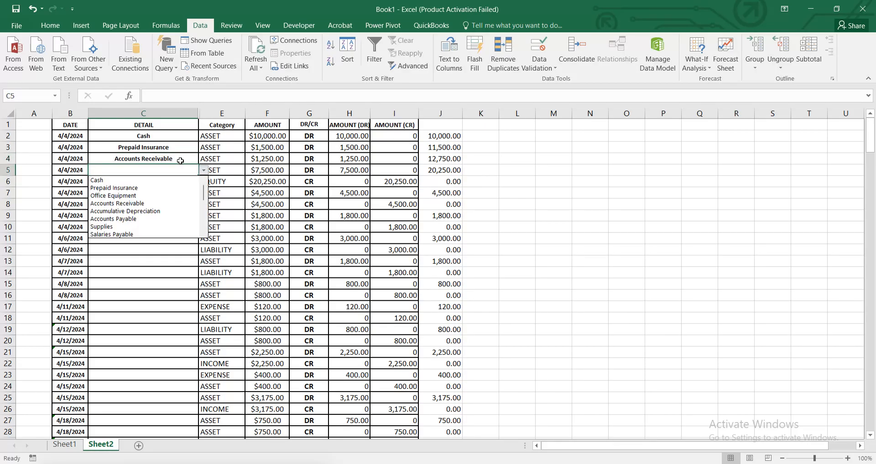
key("Down")
key("Down")
key("Down")
key("Down")
key("Down")
key("Return")
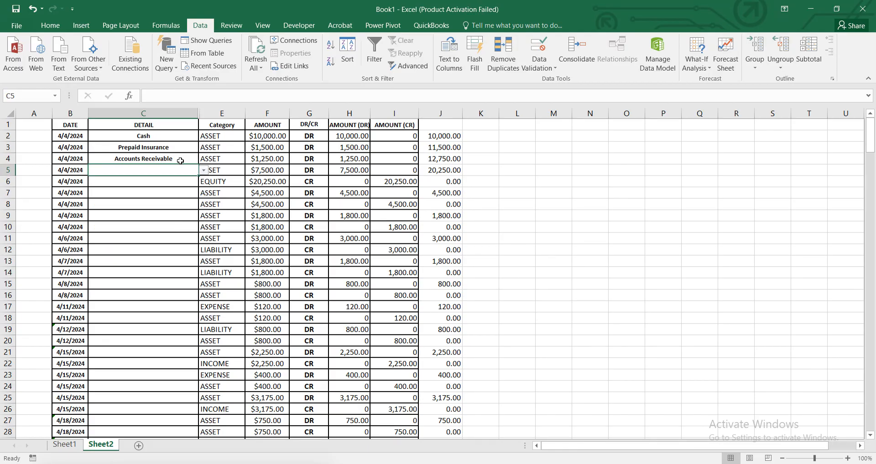
Choose Supplies for C6 from its DETAIL dropdown list.
key("Down")
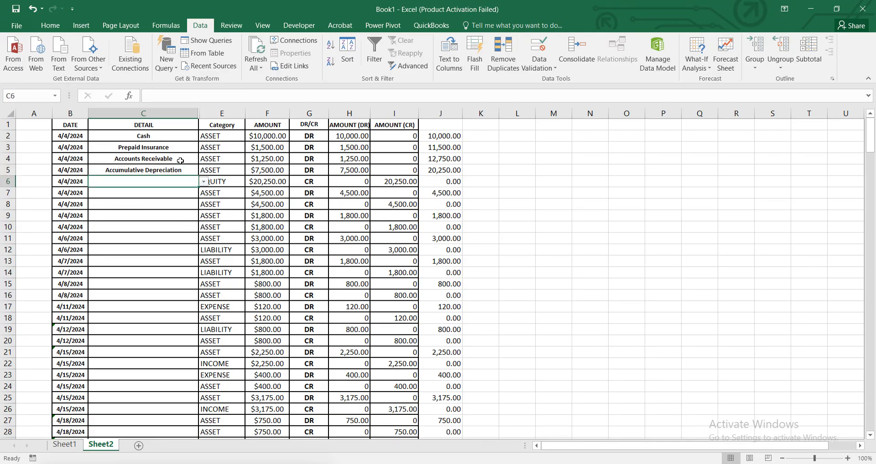
key("alt+Down")
key("Down")
key("Down")
key("Down")
key("Down")
key("Down")
key("Down")
key("Down")
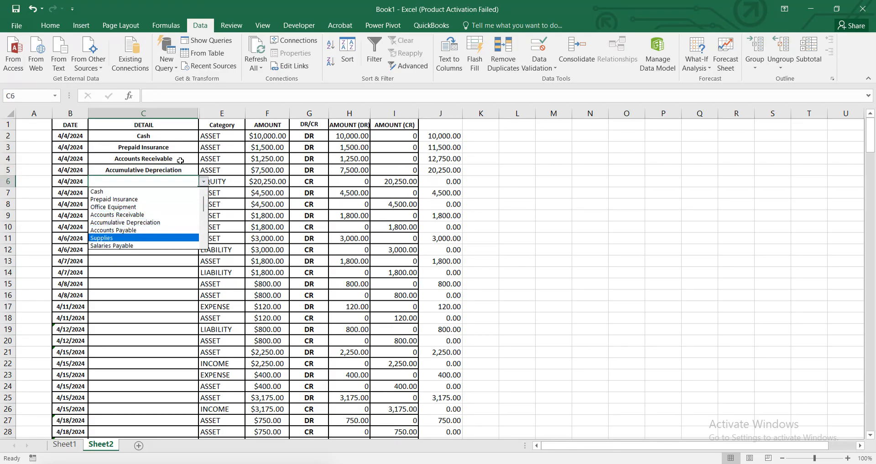
key("Return")
Choose Accumulative Depreciation for C7 from its DETAIL dropdown list.
key("Down")
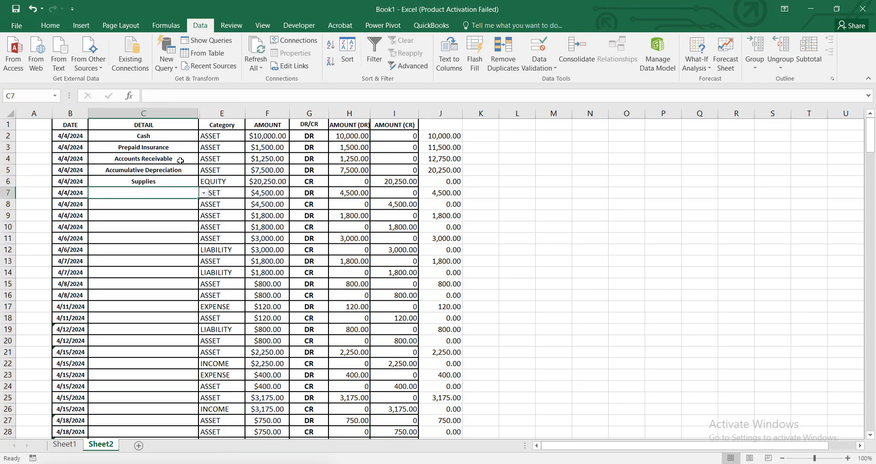
key("alt+Down")
key("Down")
key("Down")
key("Down")
key("Down")
key("Down")
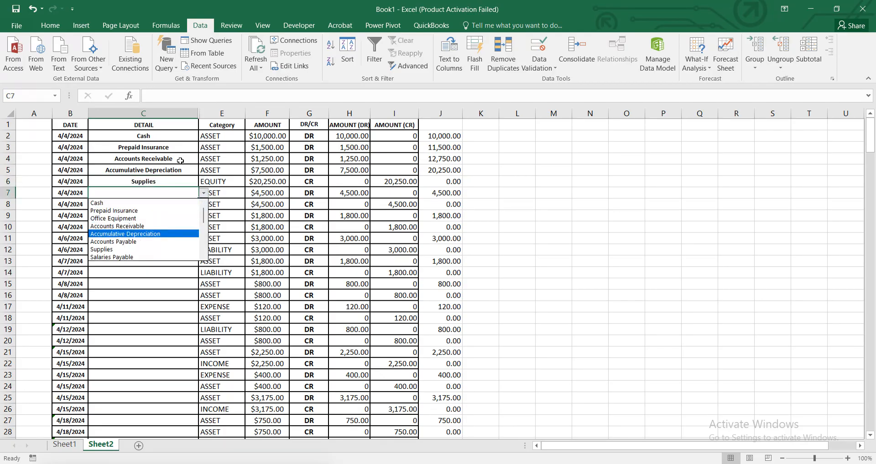
key("Return")
Choose Office Equipment for C8 from its DETAIL dropdown list.
key("Down")
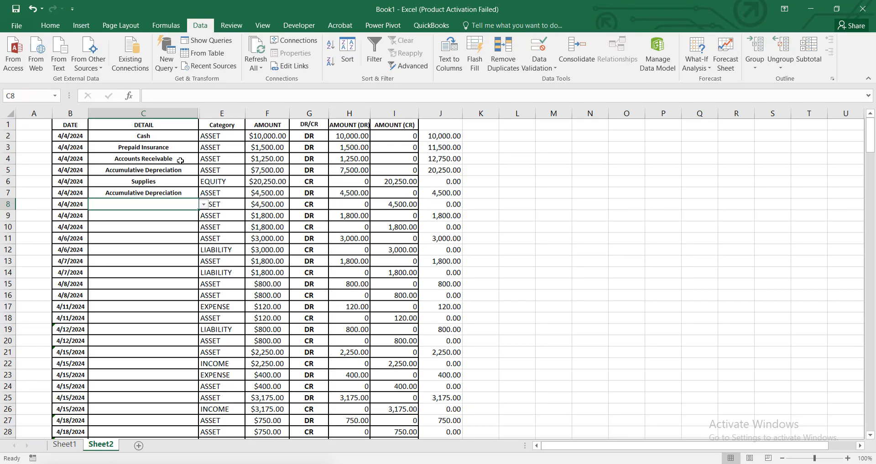
key("alt+Down")
key("Down")
key("Down")
key("Down")
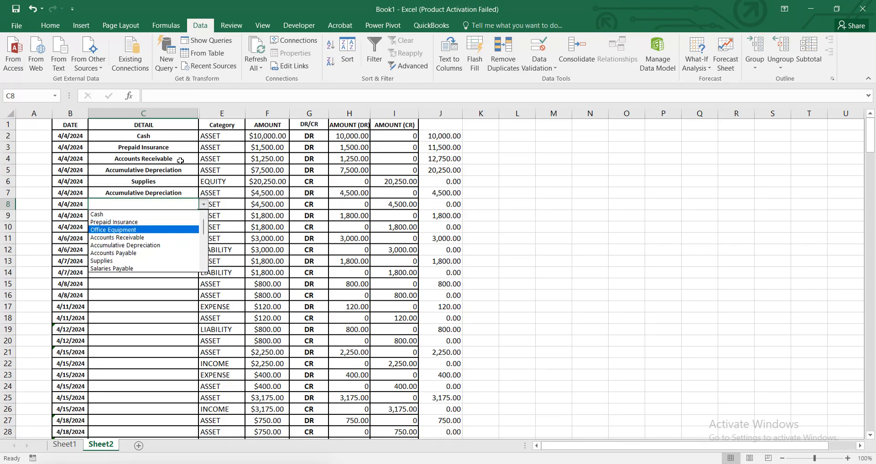
key("Return")
key("Down")
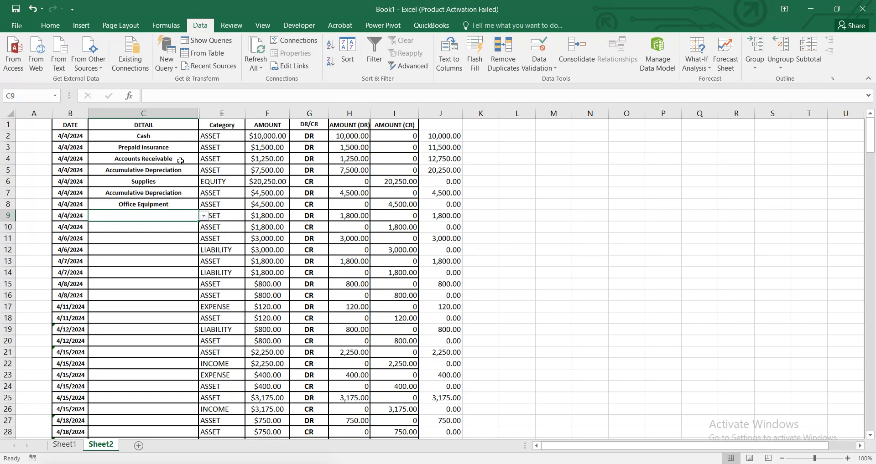
key("Down")
key("Up")
key("Up")
key("Down")
key("Down")
key("Down")
key("Up")
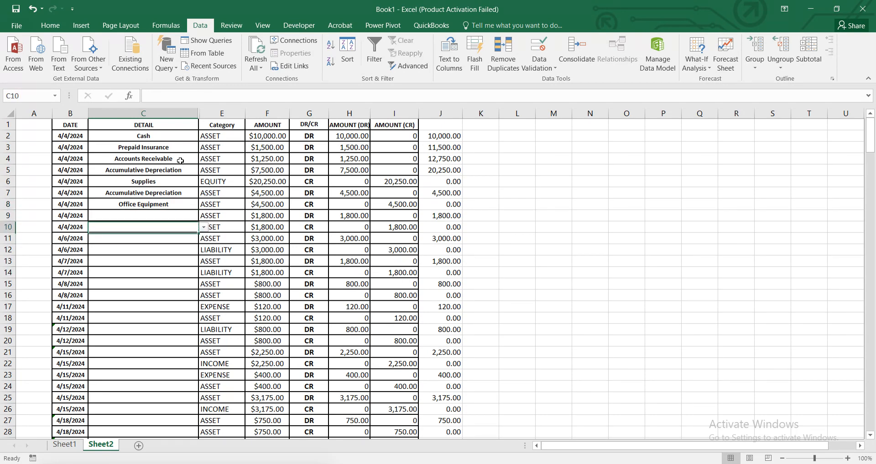
key("Up")
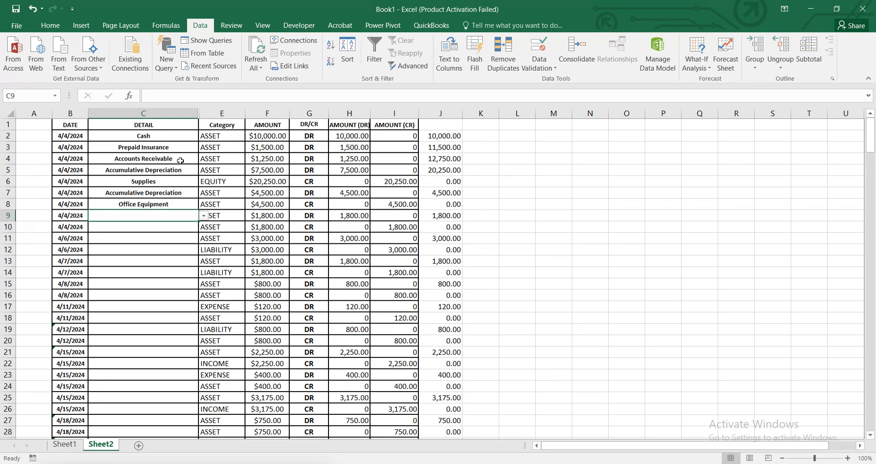